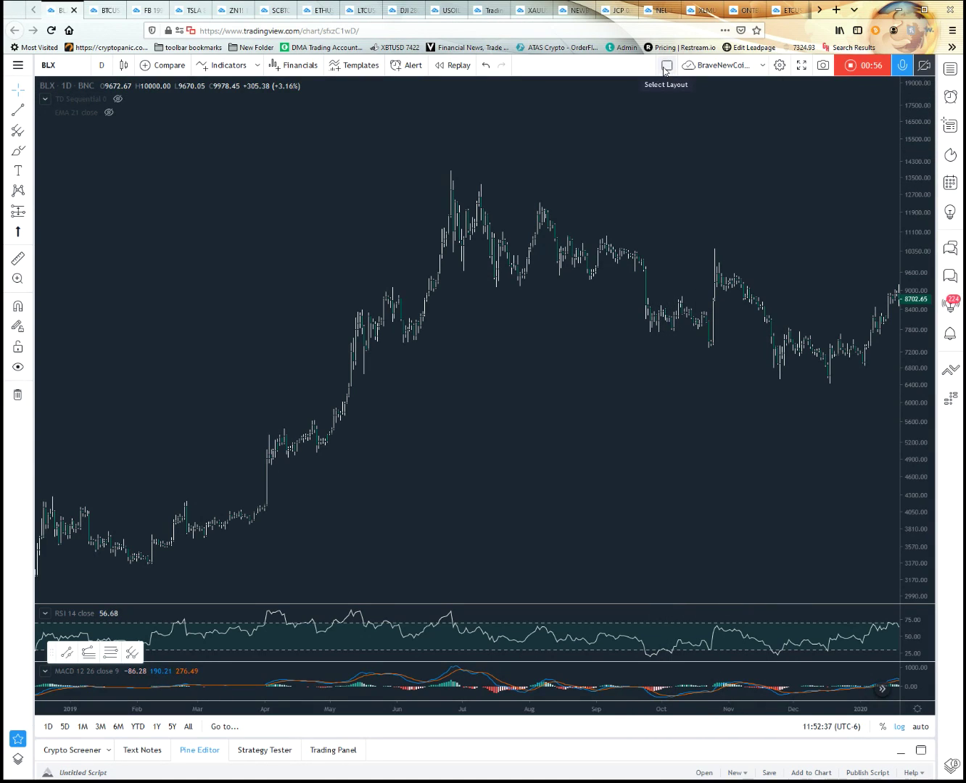
- Switch to the two-chart horizontal split layout, with BLX above the S&P 500
click(667, 66)
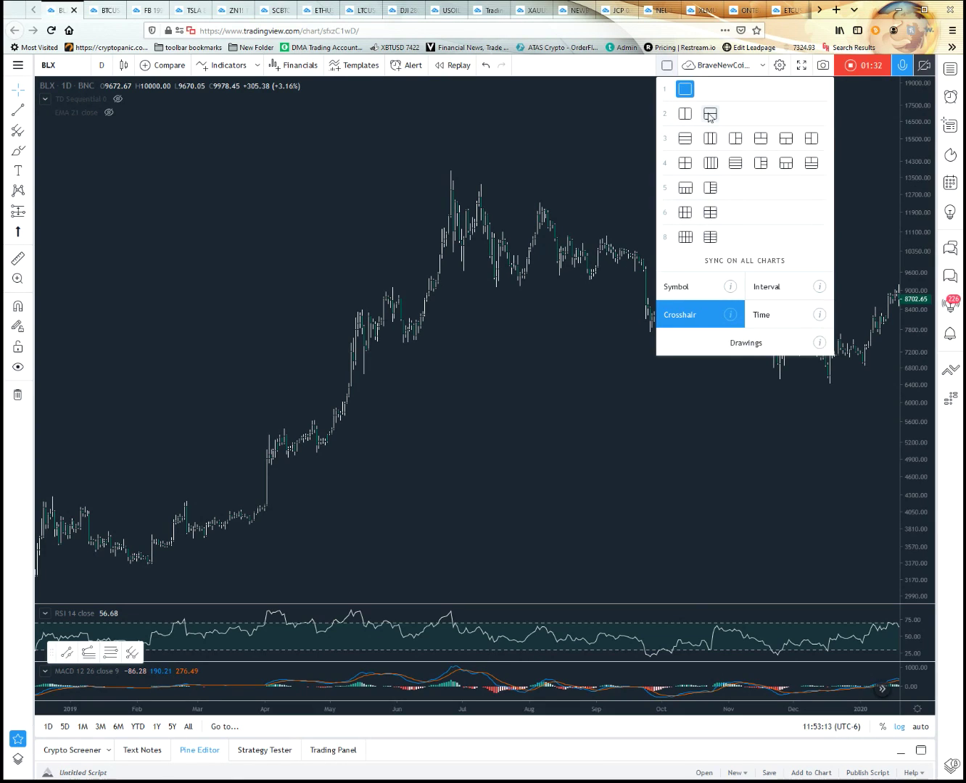
click(709, 114)
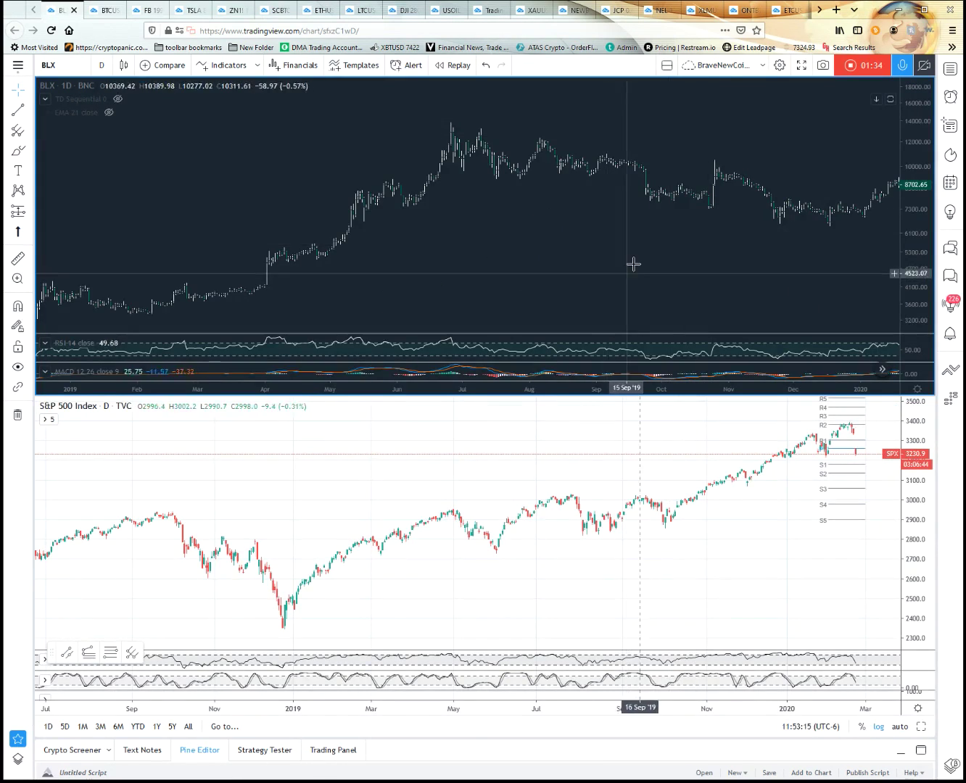
- Zoom the upper BLX daily chart out so its range reaches back to mid-2018
scroll(635, 258, down, 3)
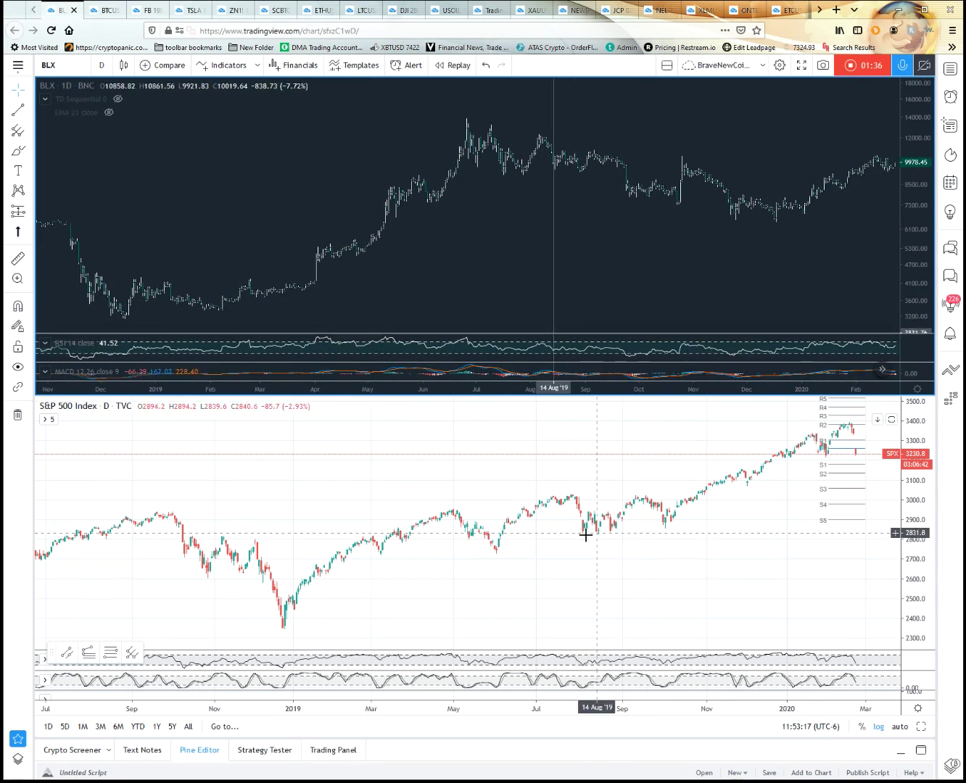
drag(507, 476, 524, 472)
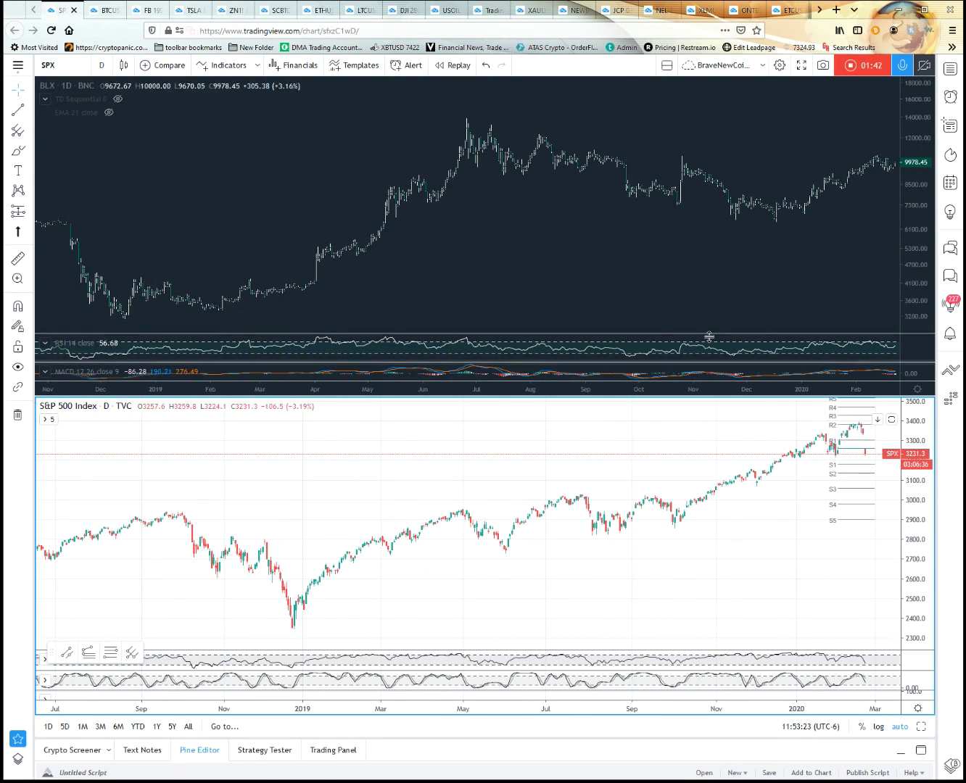
drag(825, 268, 814, 268)
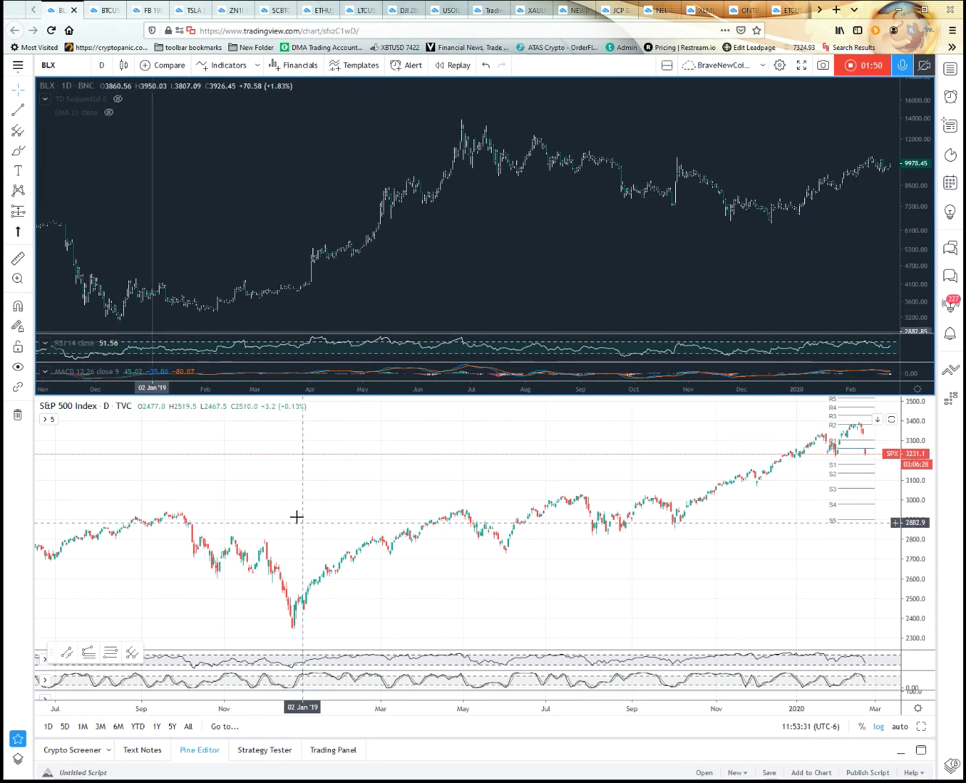
scroll(593, 253, down, 1)
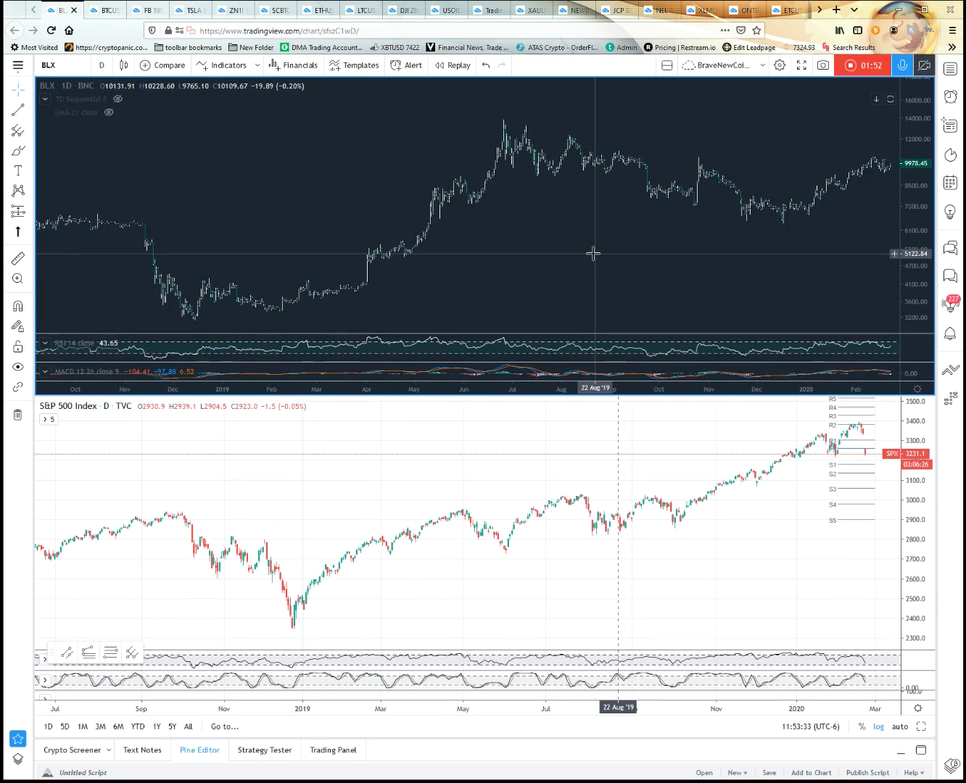
scroll(593, 253, up, 5)
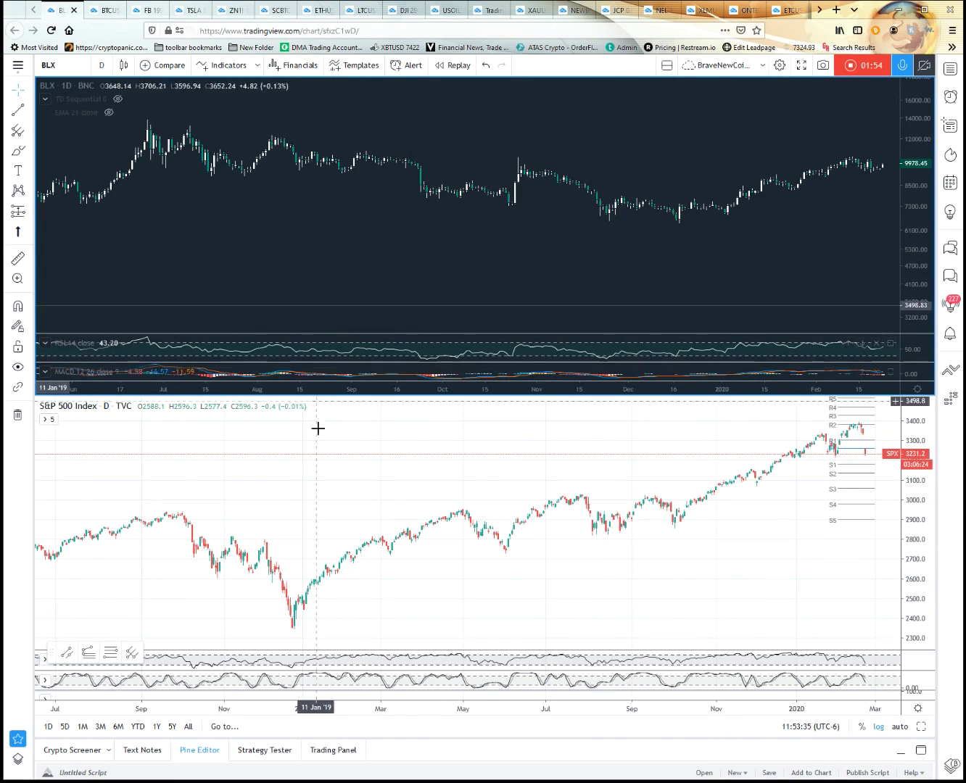
scroll(323, 320, down, 5)
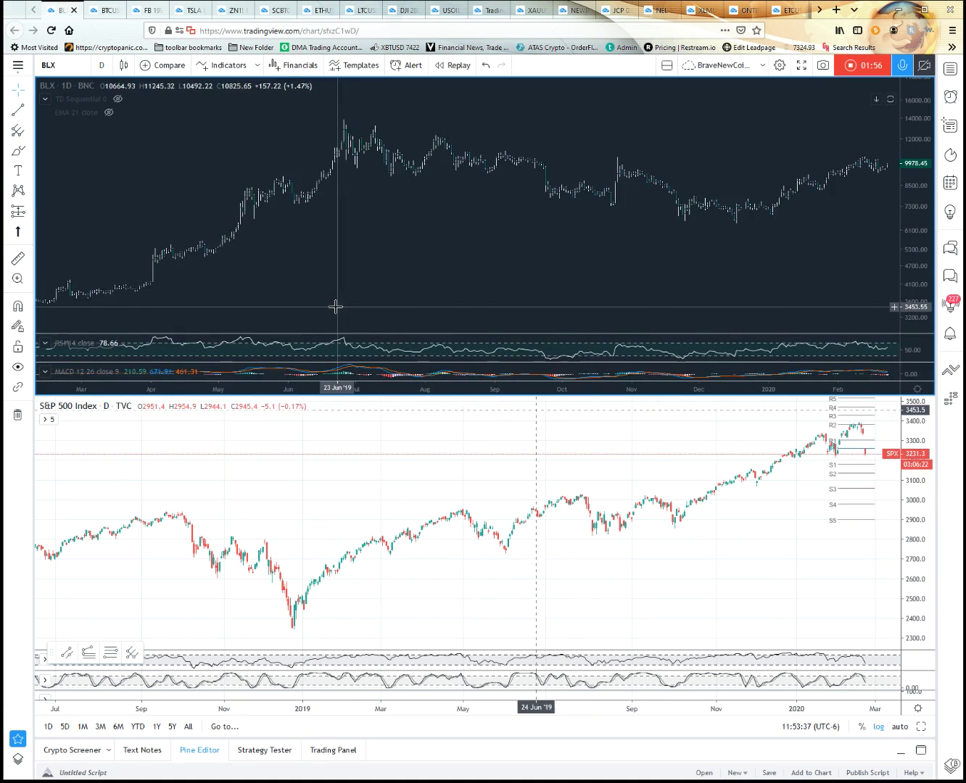
scroll(294, 344, down, 4)
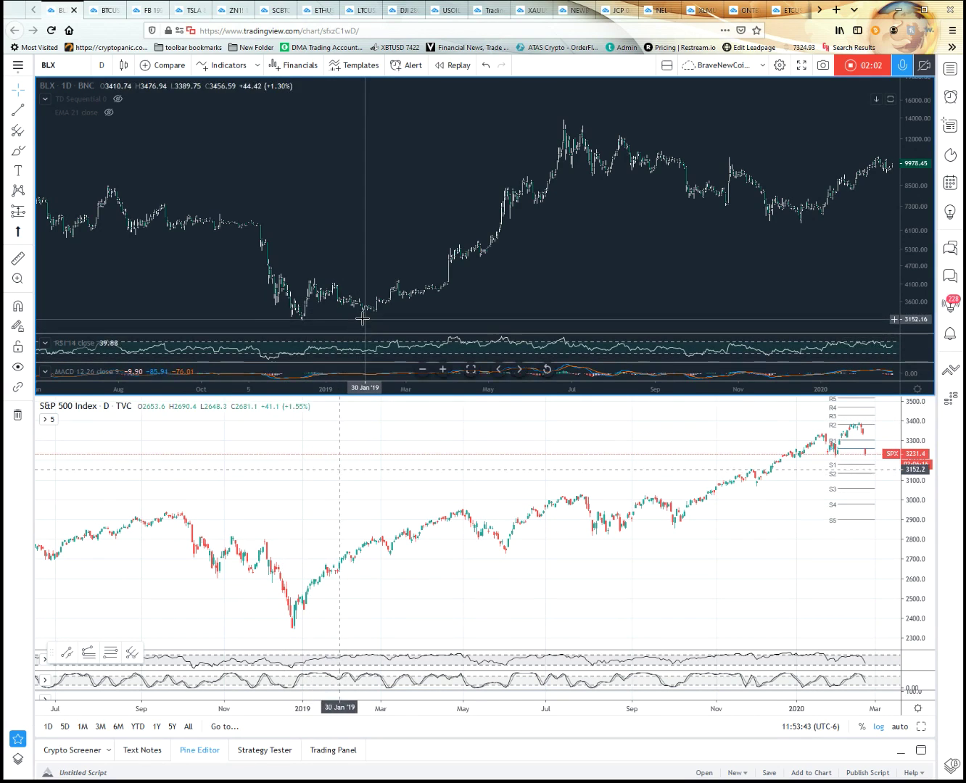
scroll(363, 317, up, 2)
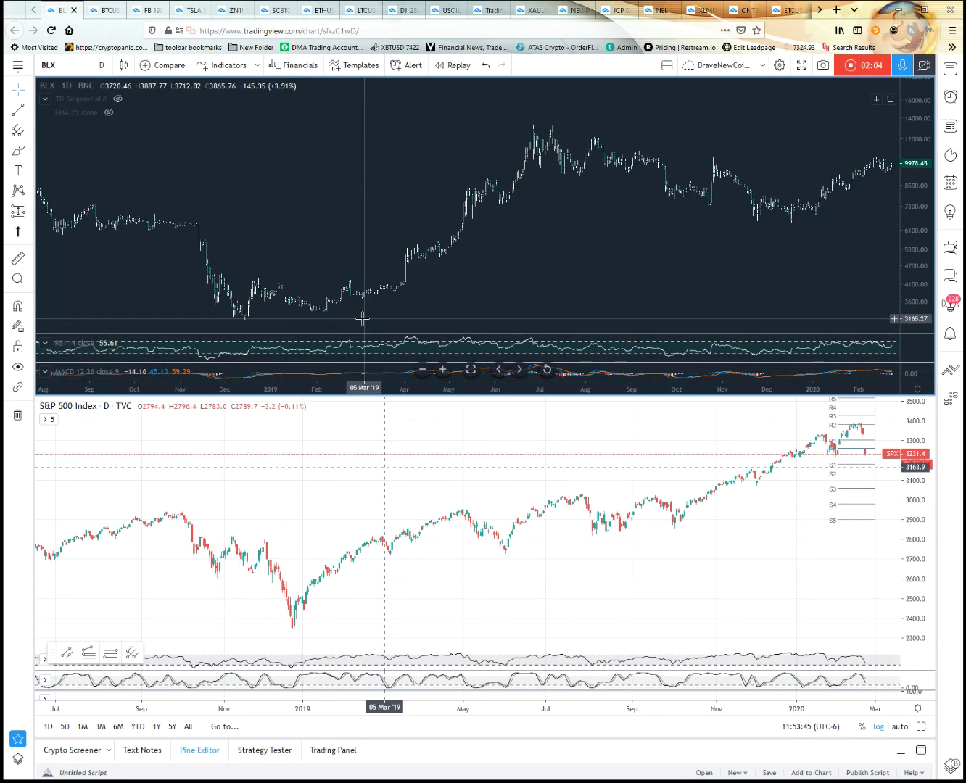
scroll(362, 317, down, 3)
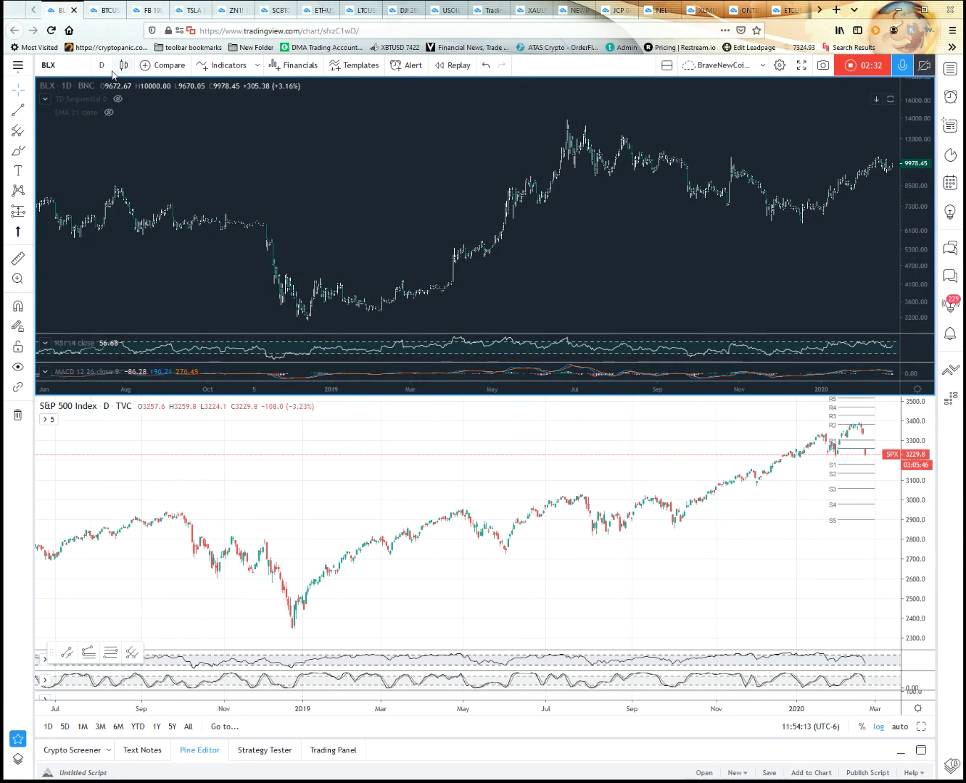
- Change the lower chart's symbol from S&P 500 to BLX, the BraveNewCoin Liquid Index for Bitcoin
click(253, 481)
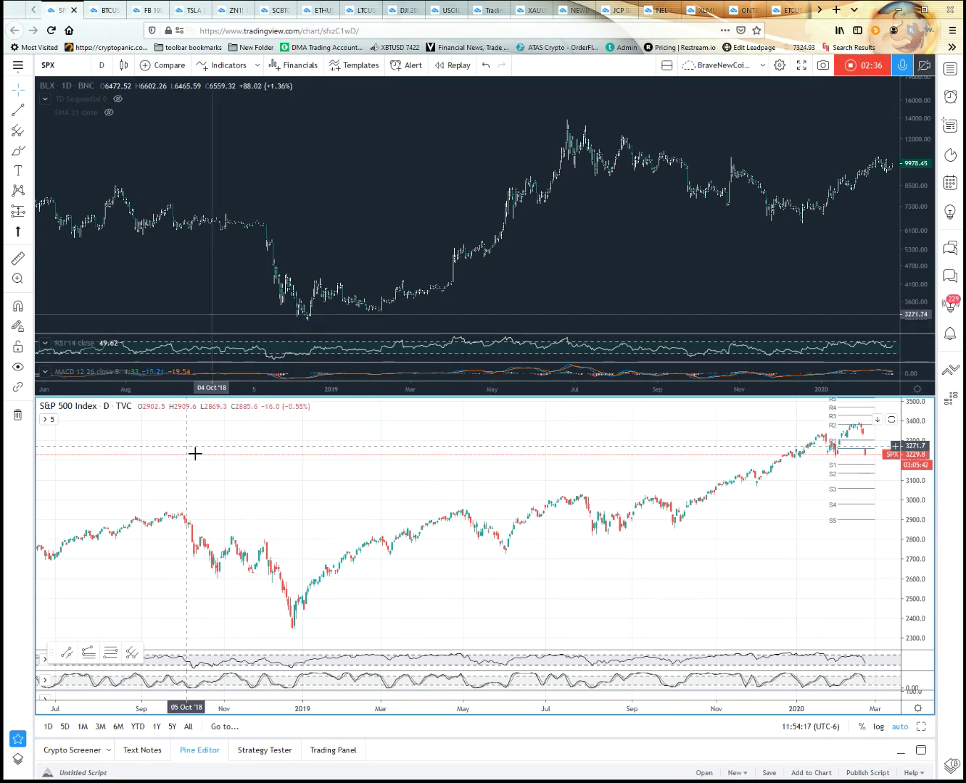
click(365, 183)
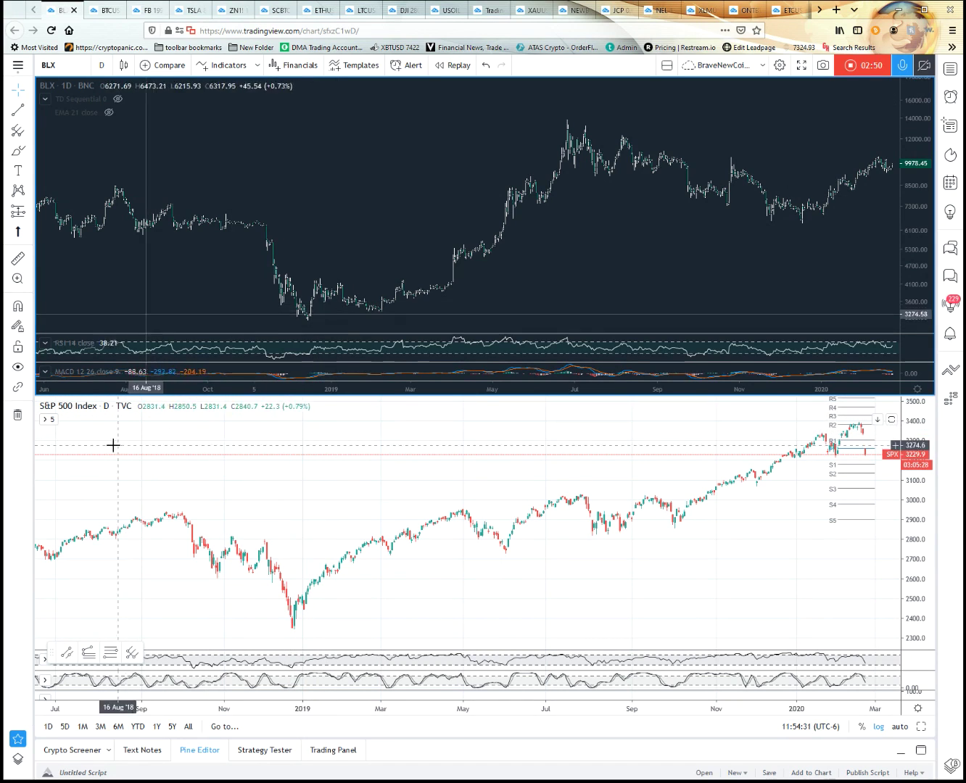
click(373, 441)
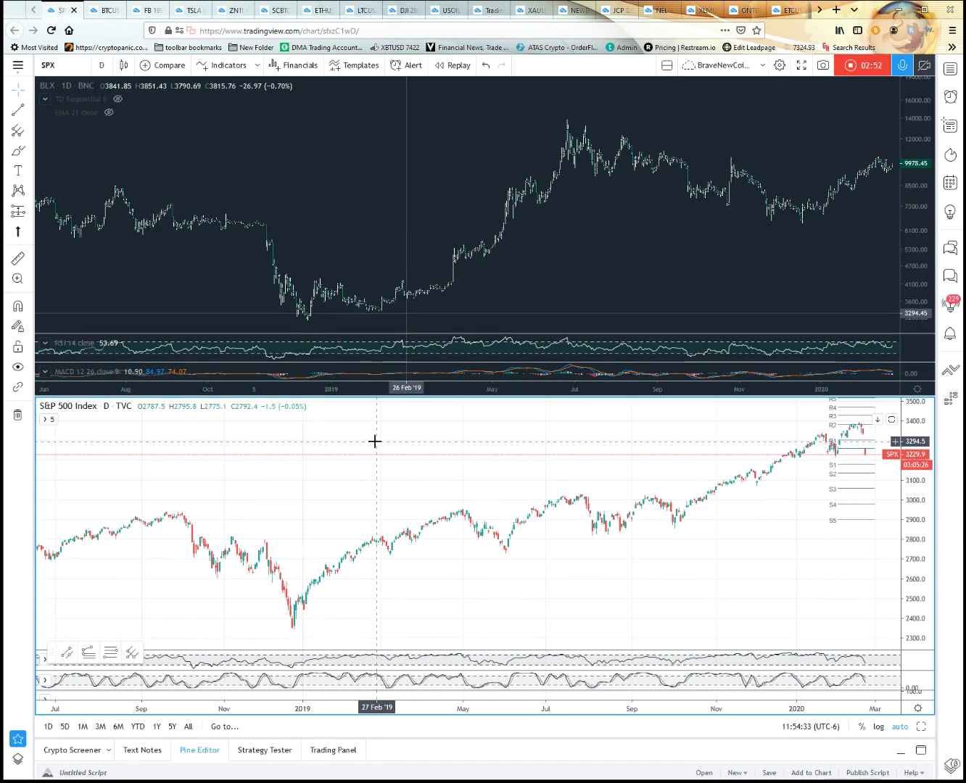
click(64, 70)
text(BLX)
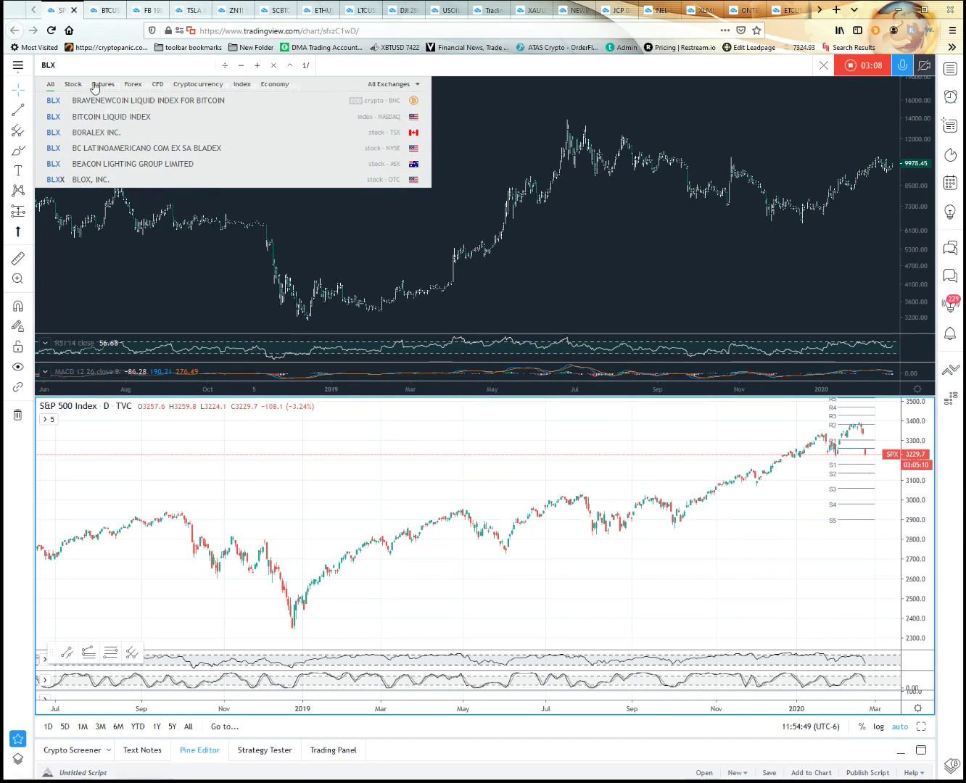
click(158, 101)
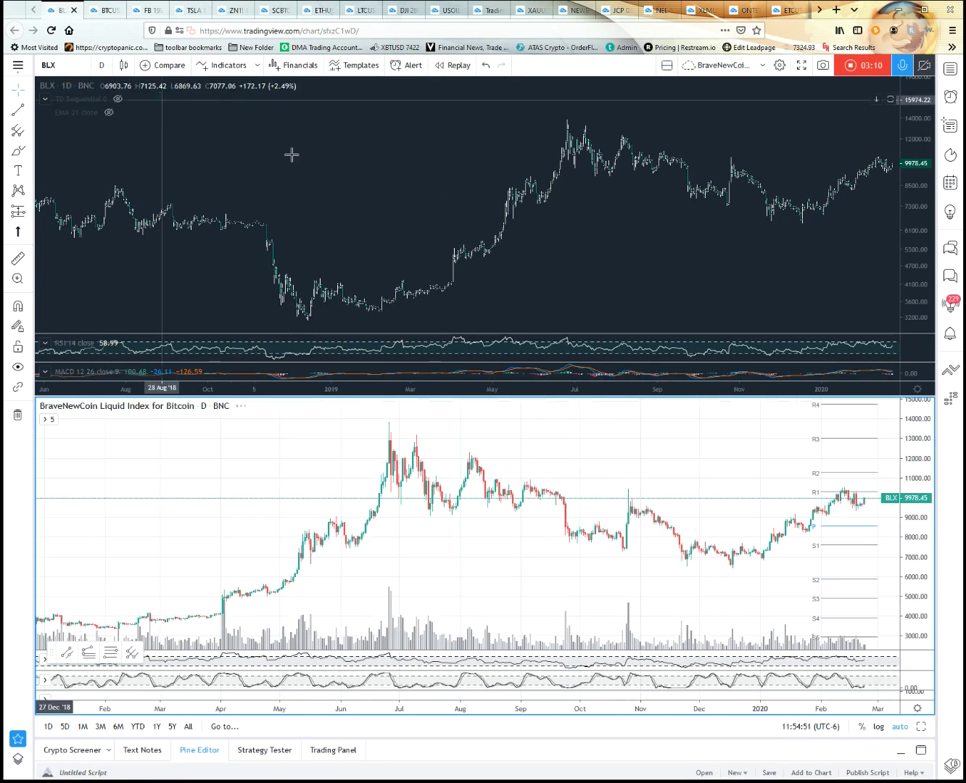
- Apply the Dark v2 colour theme and the Example indicator template to the lower BLX chart
right_click(544, 433)
mouse_move(617, 649)
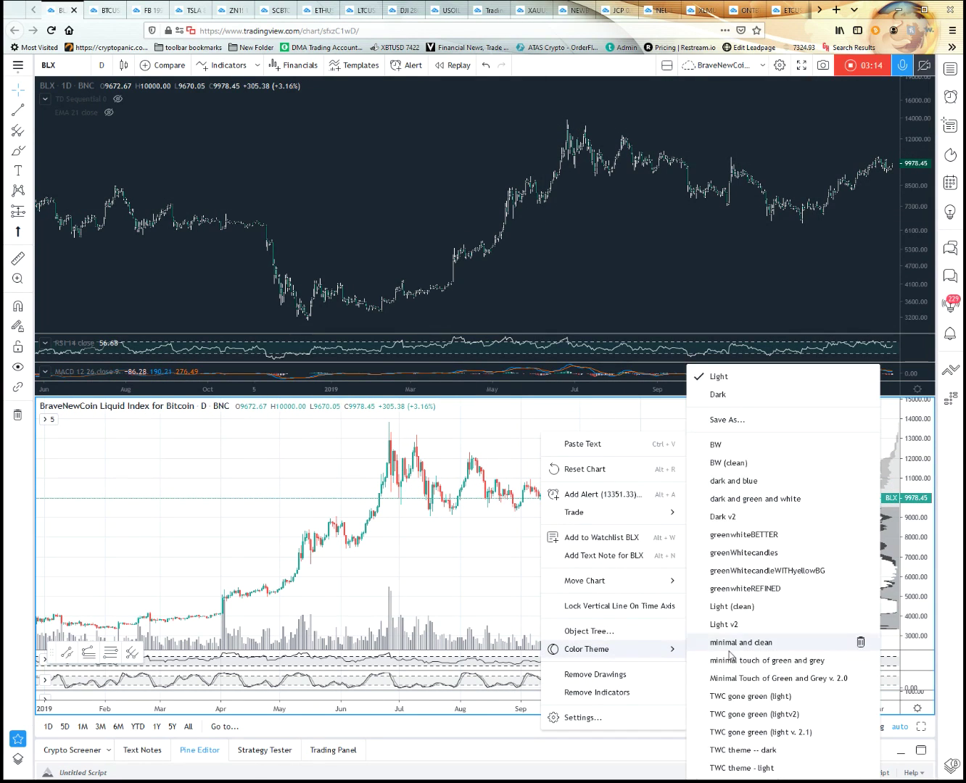
click(753, 517)
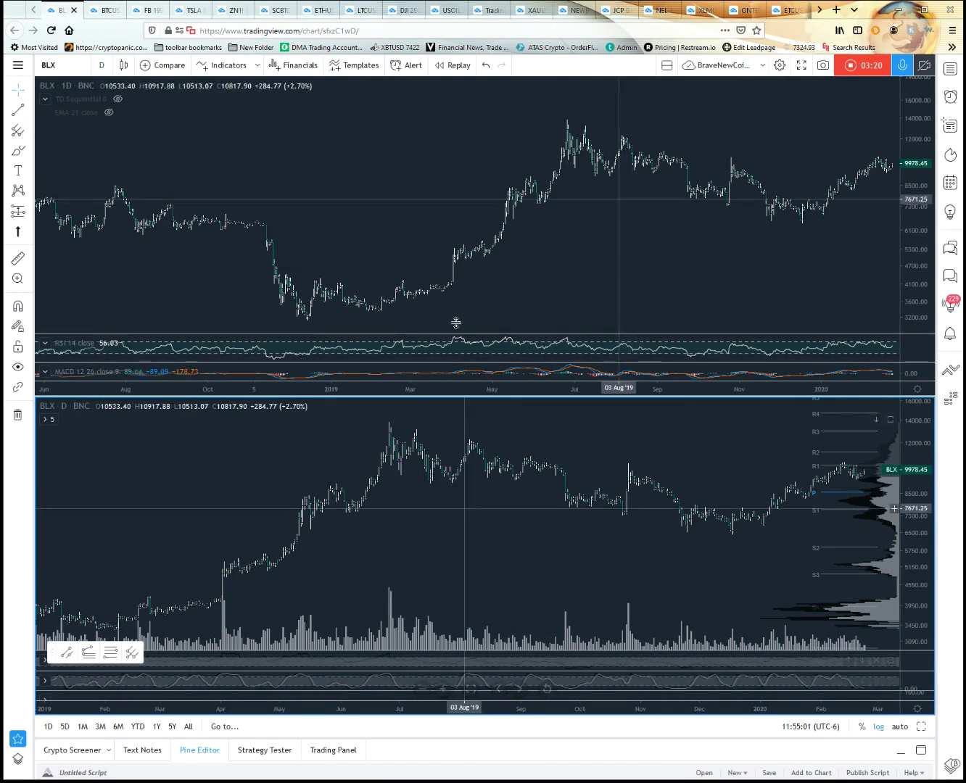
click(355, 65)
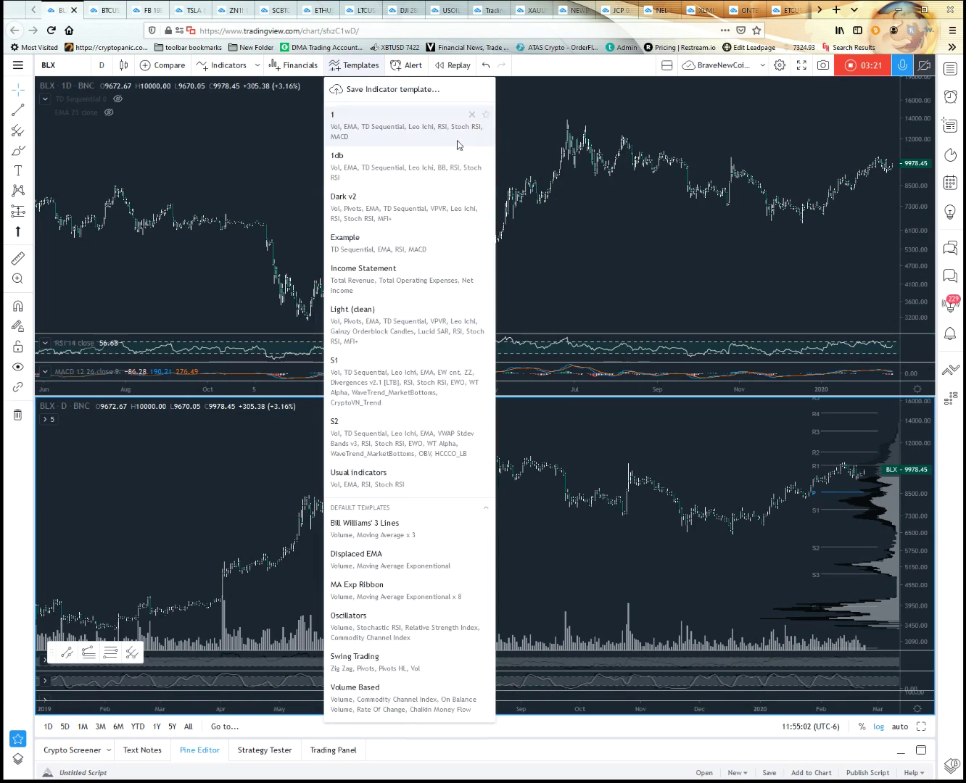
click(400, 251)
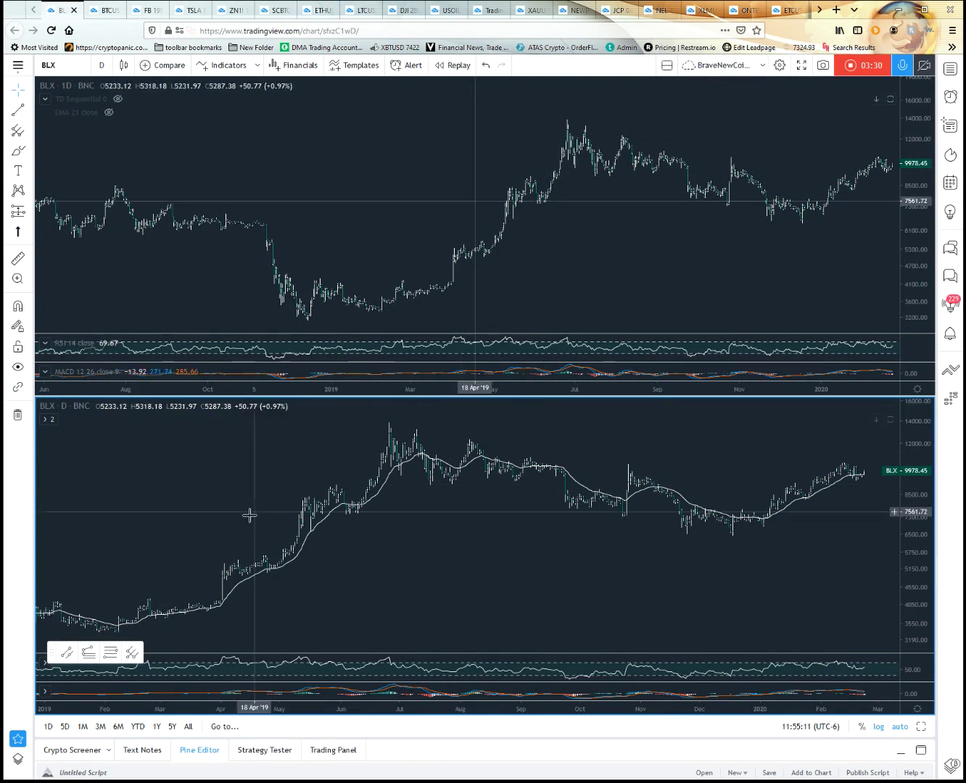
- Set the lower BLX chart to 1-week bars and pan it back to show history from 2013
click(102, 64)
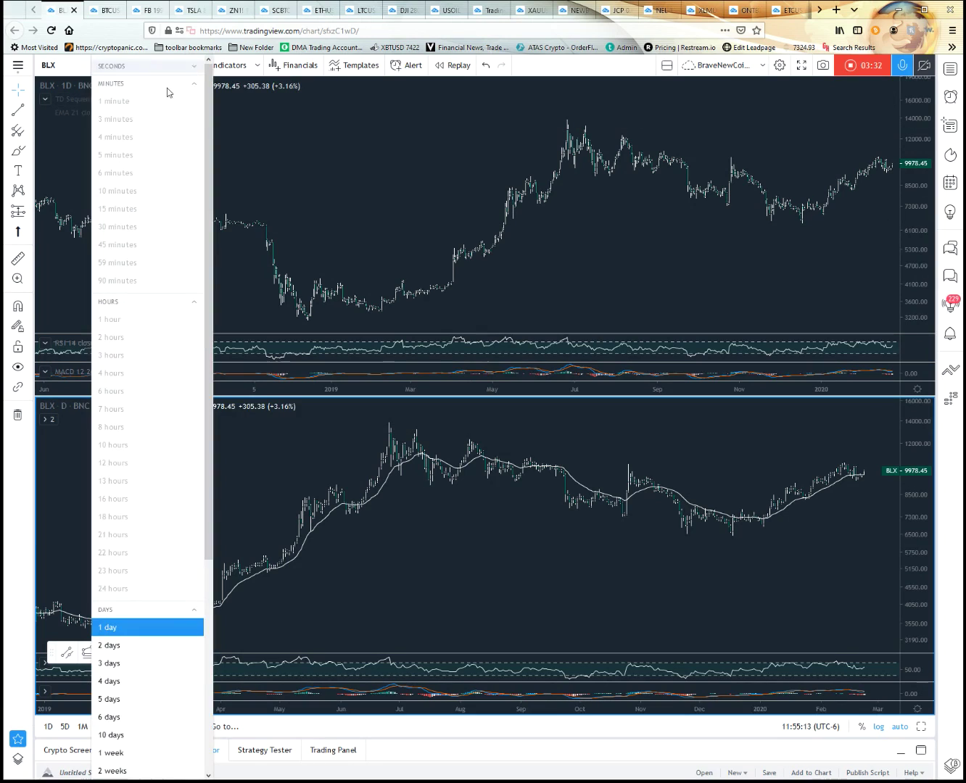
click(124, 752)
scroll(615, 560, up, 5)
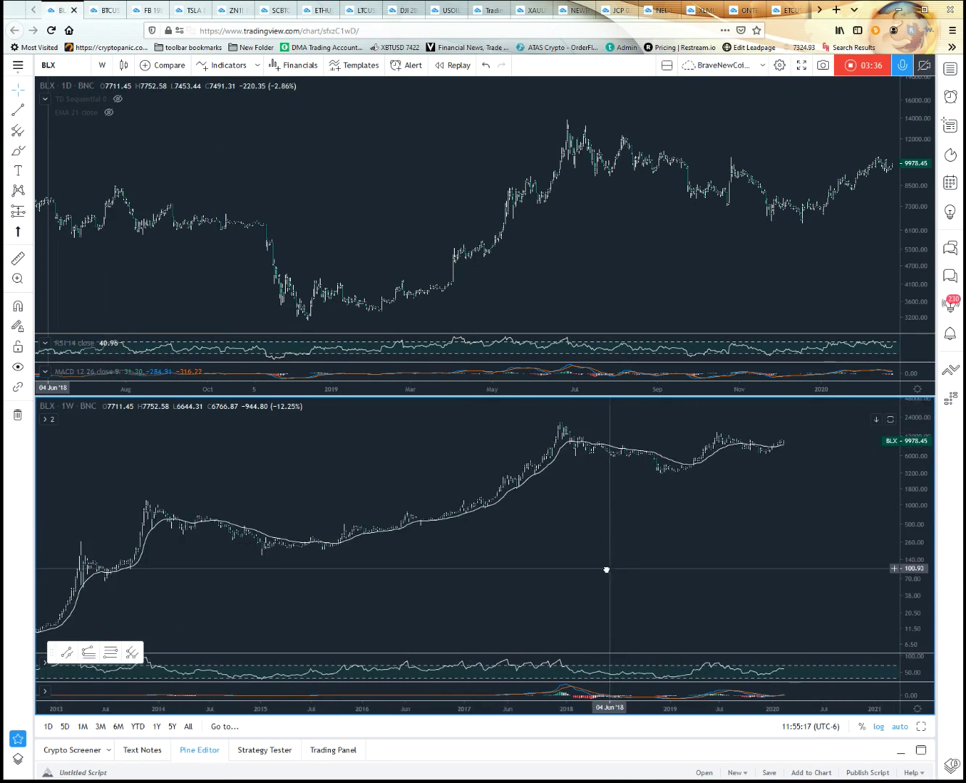
scroll(659, 563, down, 3)
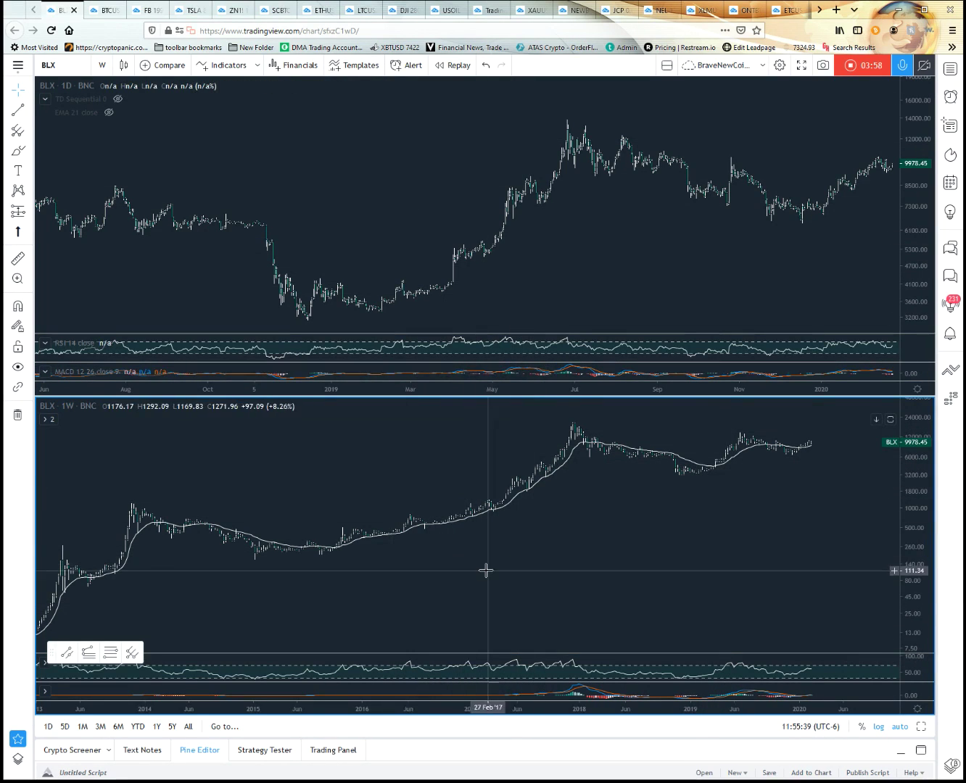
drag(522, 573, 550, 574)
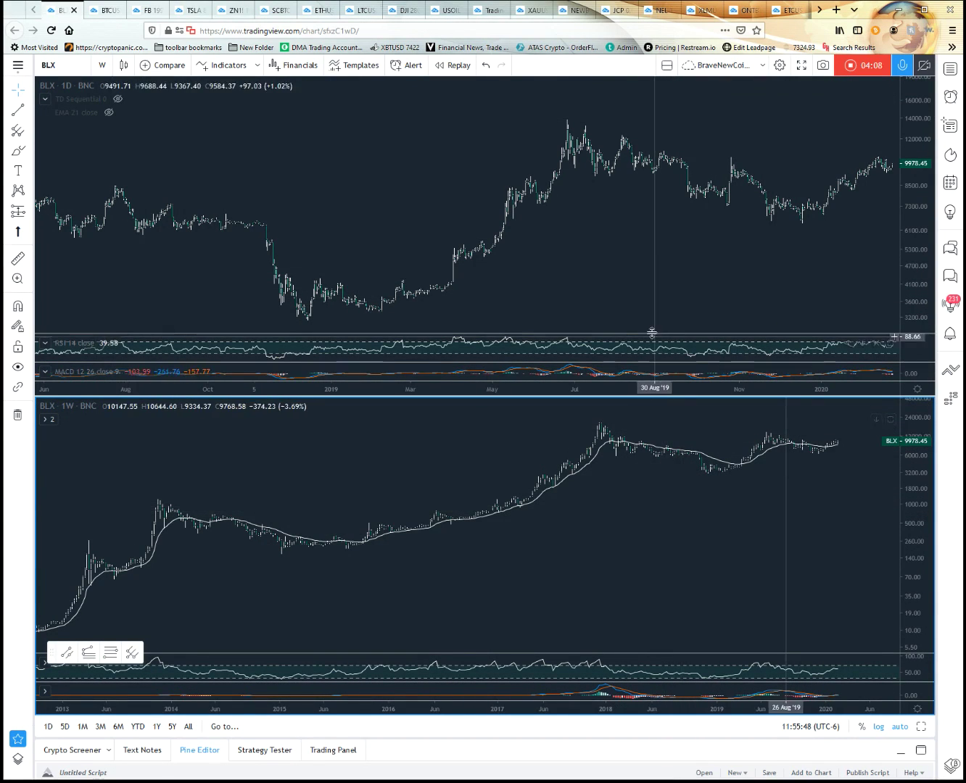
click(609, 244)
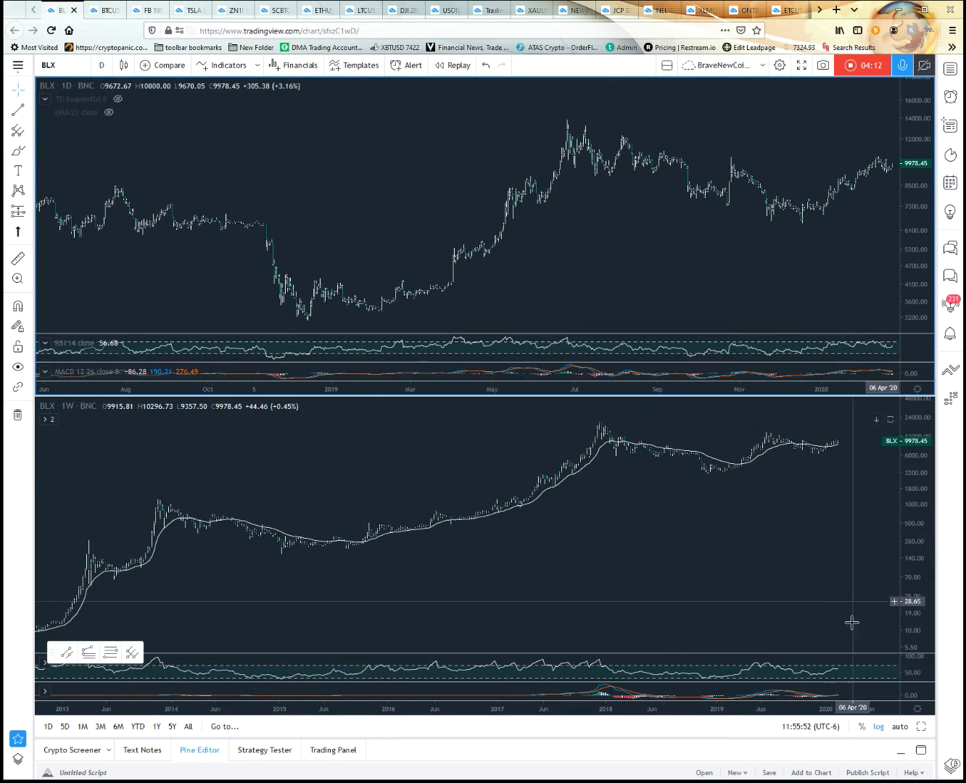
- Maximize the daily BLX chart to fill the workspace and pan it toward recent dates
click(919, 728)
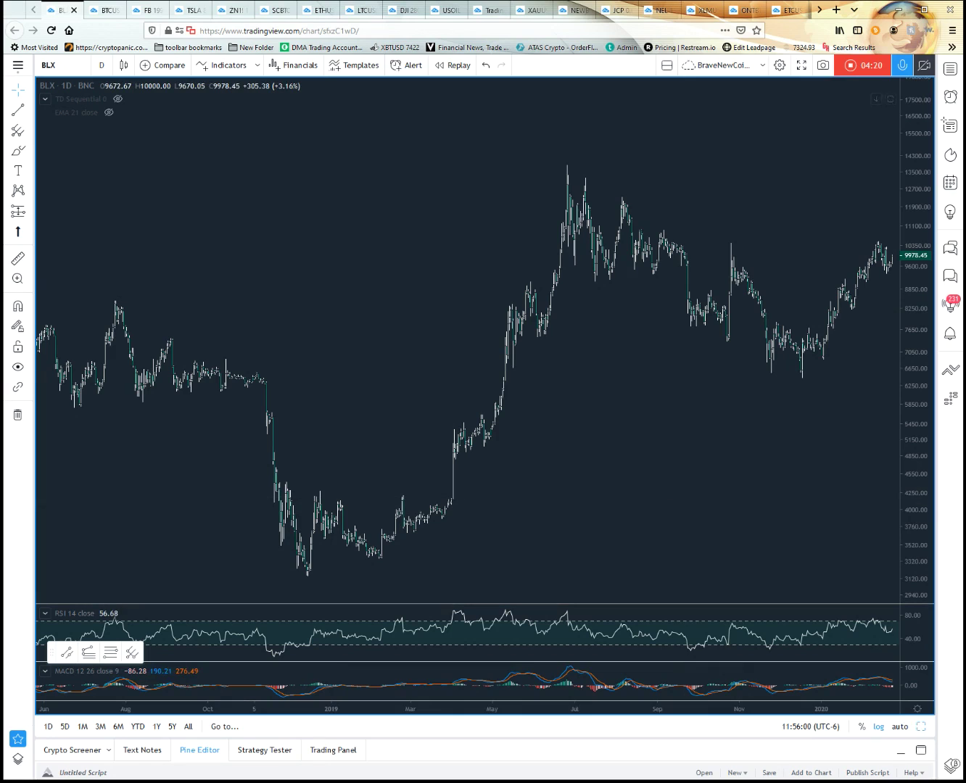
click(921, 729)
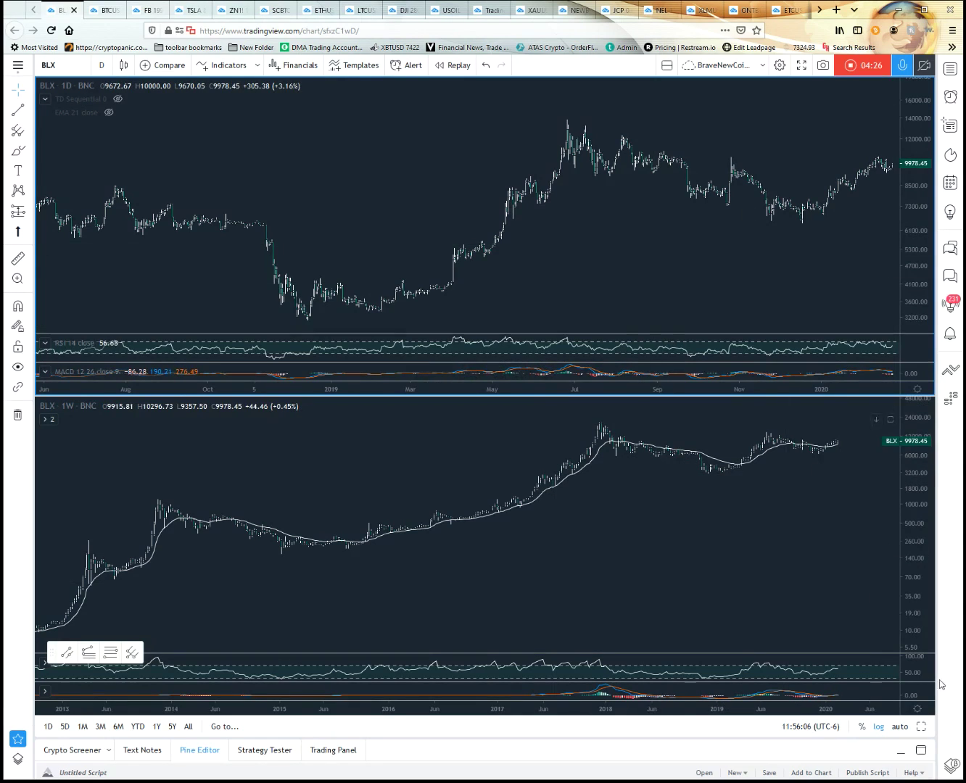
click(919, 728)
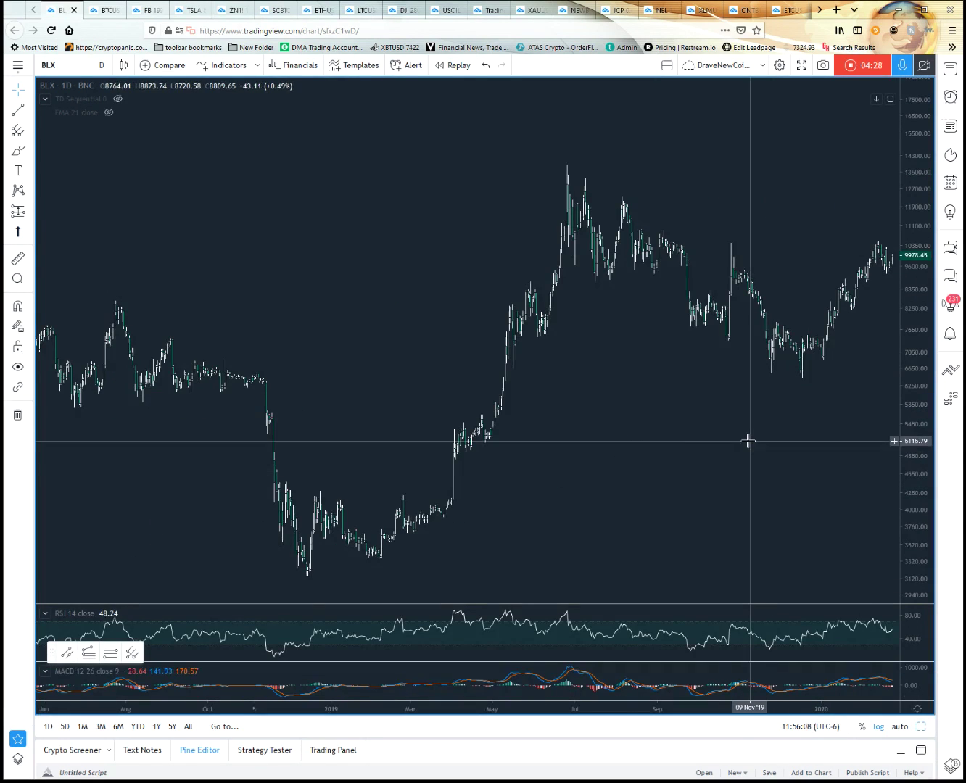
drag(697, 439, 638, 436)
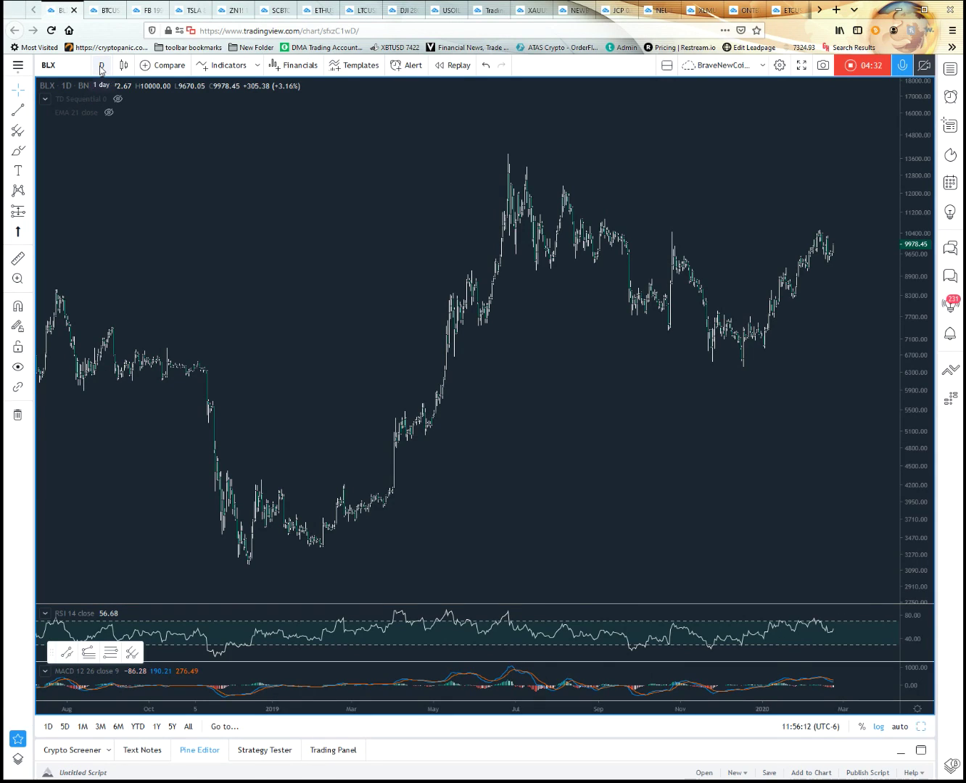
click(102, 66)
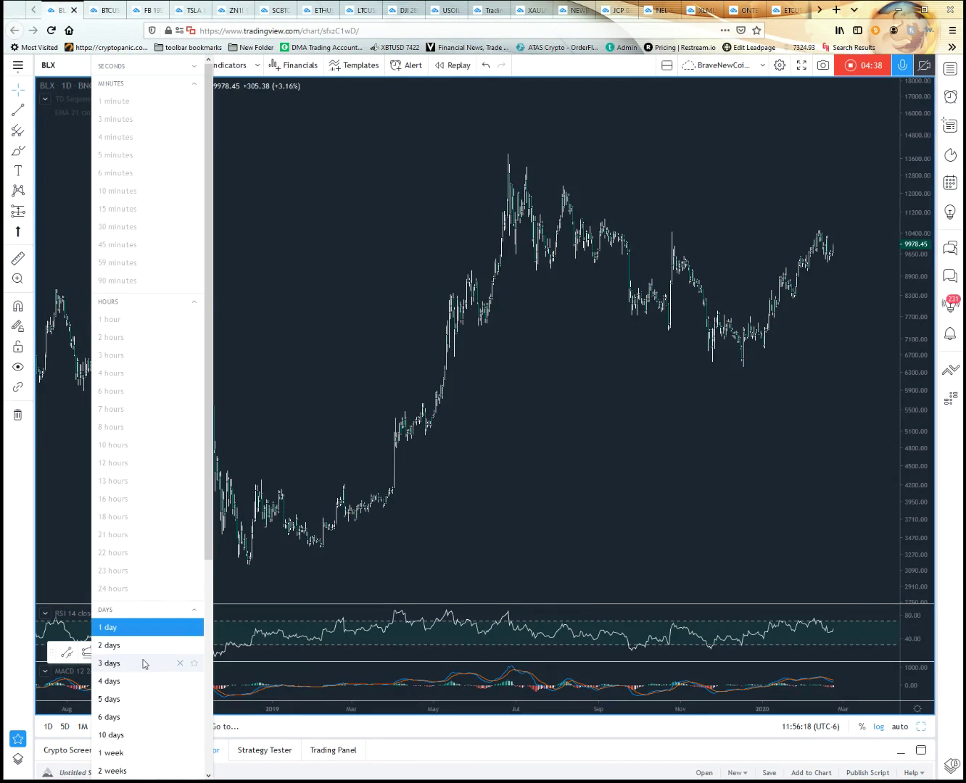
scroll(142, 654, down, 3)
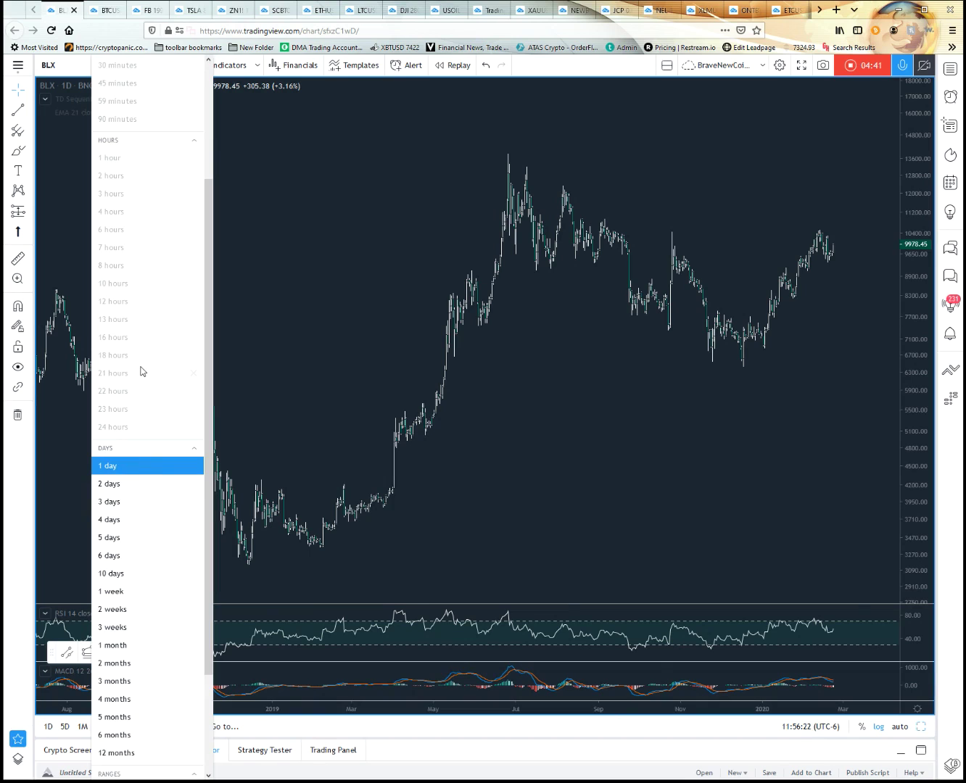
scroll(151, 479, up, 2)
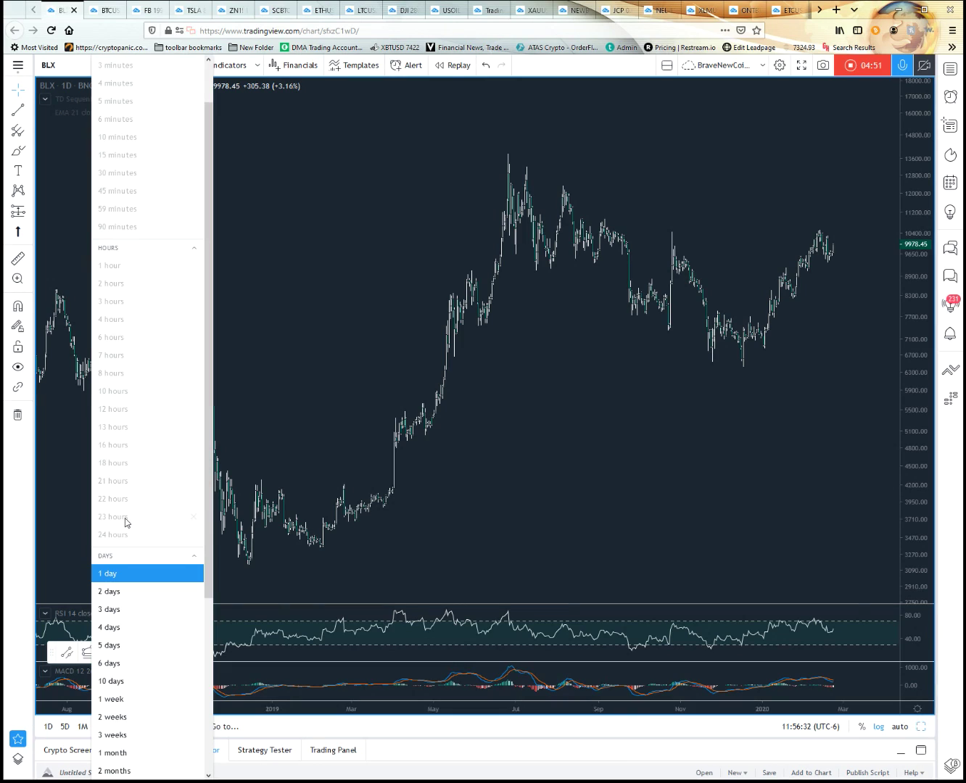
click(278, 395)
- Load the S&P 500 index (SPX) into the full-size chart
click(64, 60)
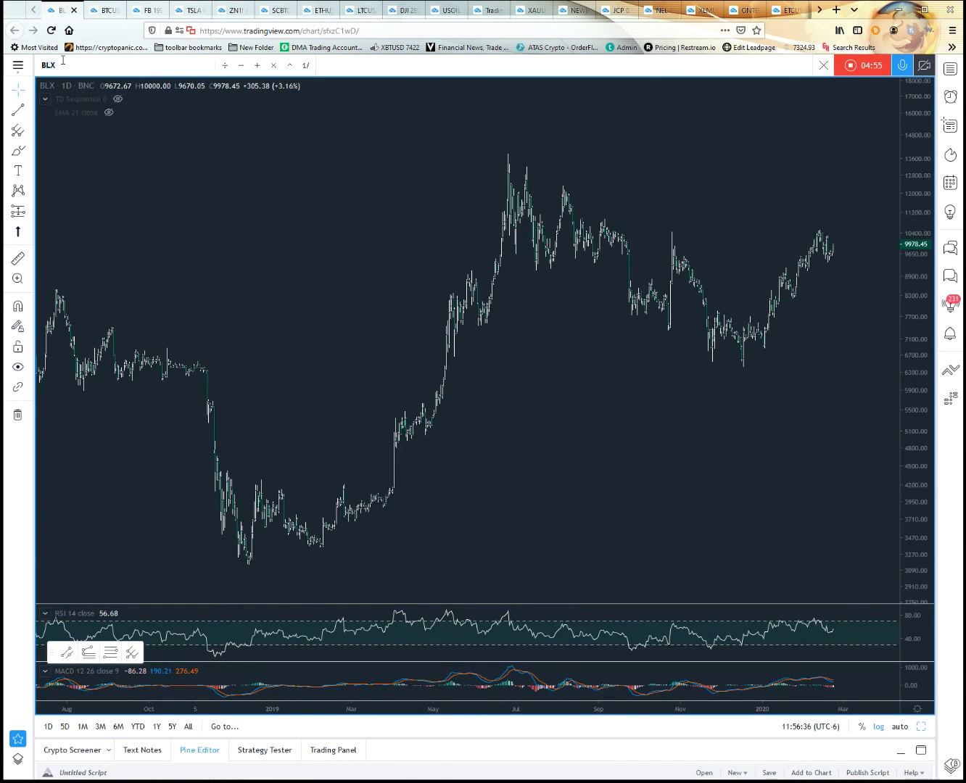
text(SPX)
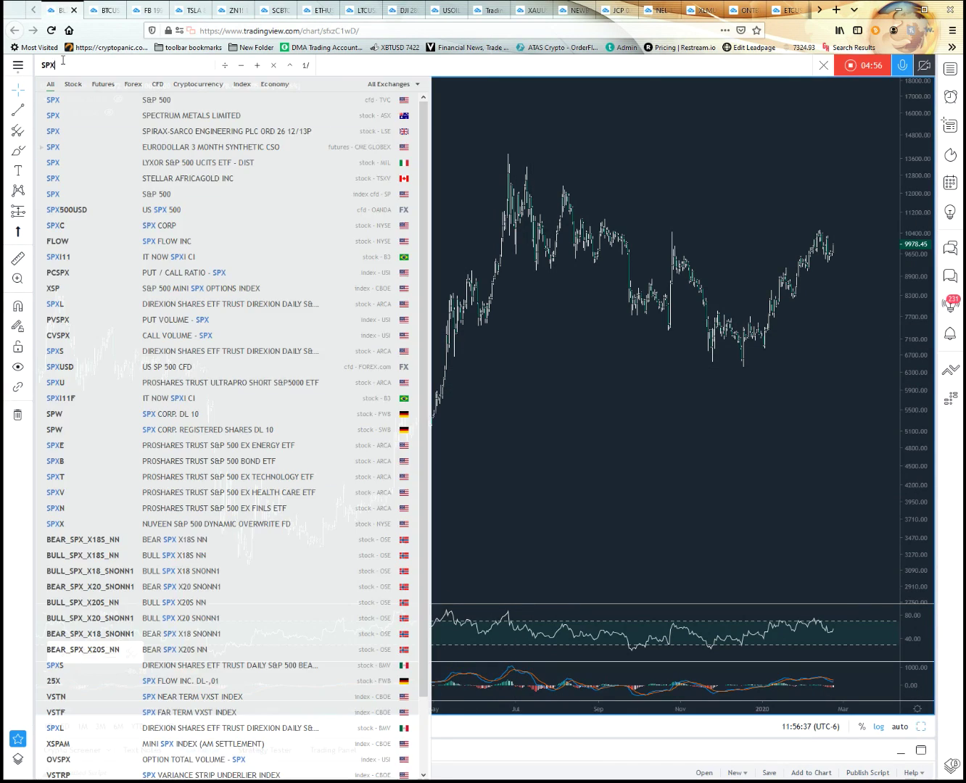
click(202, 102)
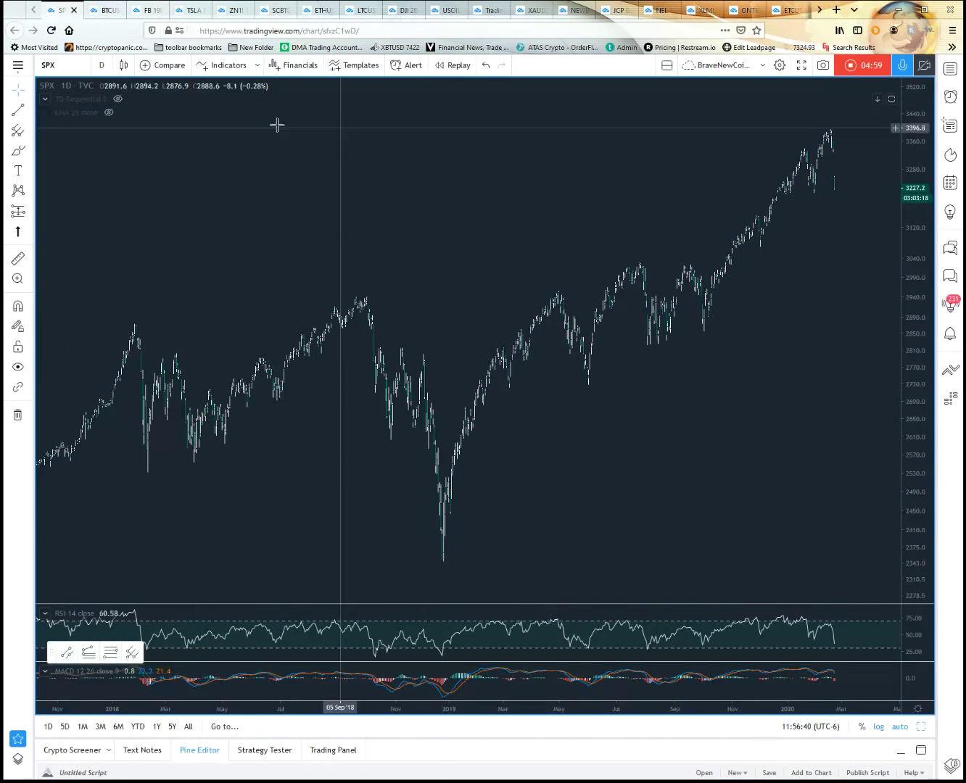
- Add a custom 36-minute interval and switch the SPX chart to it
click(102, 65)
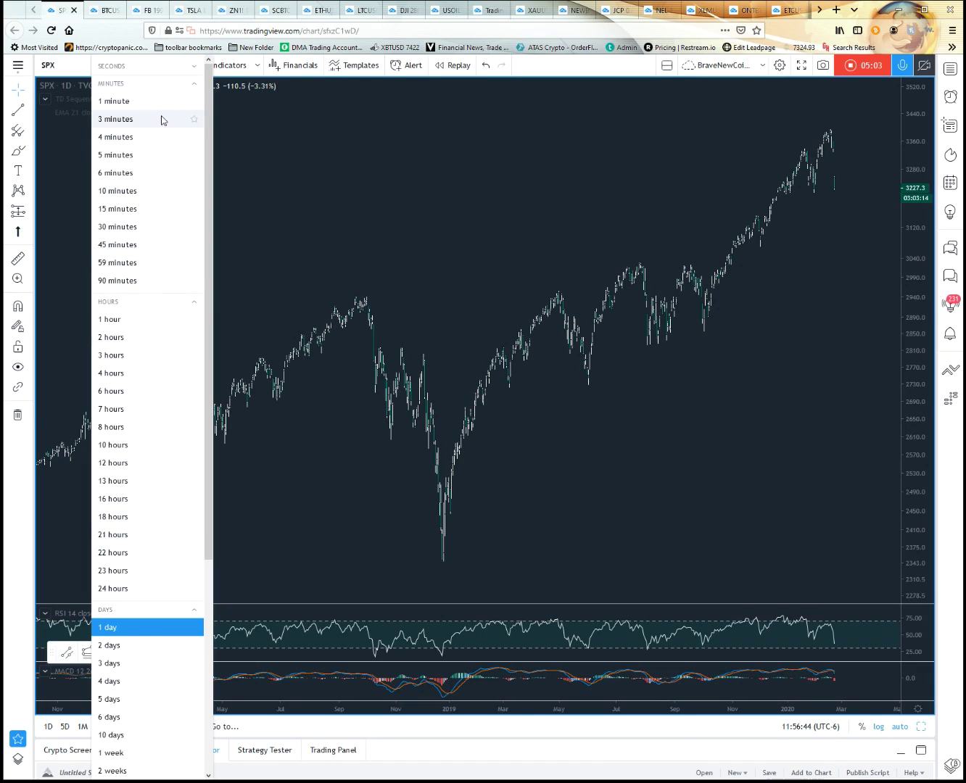
click(121, 65)
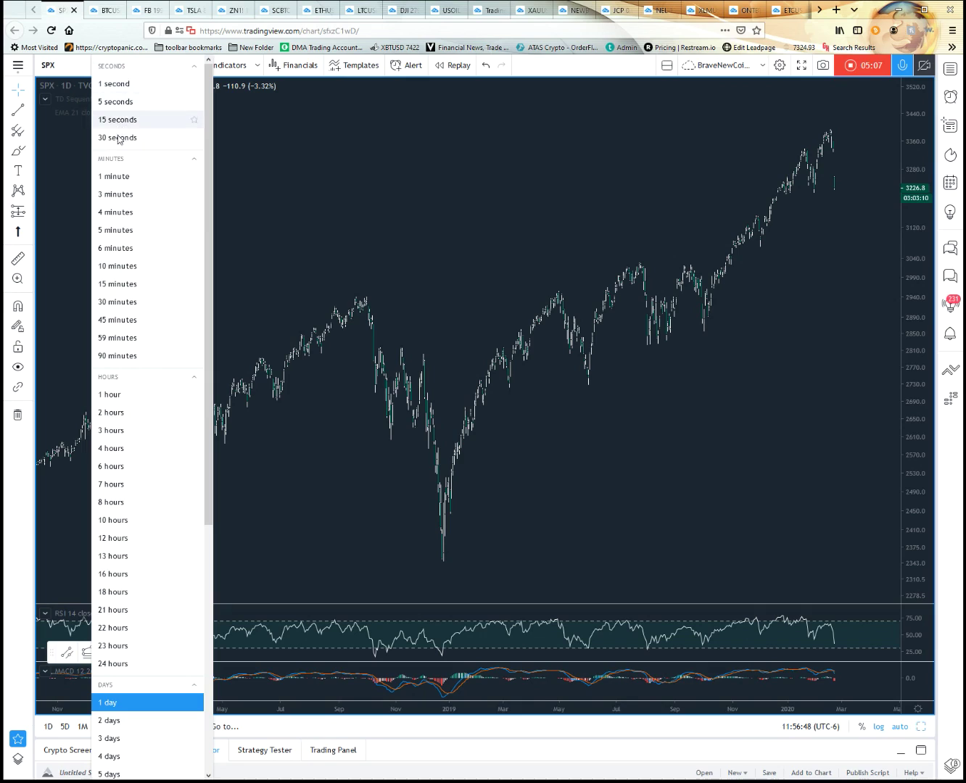
click(120, 67)
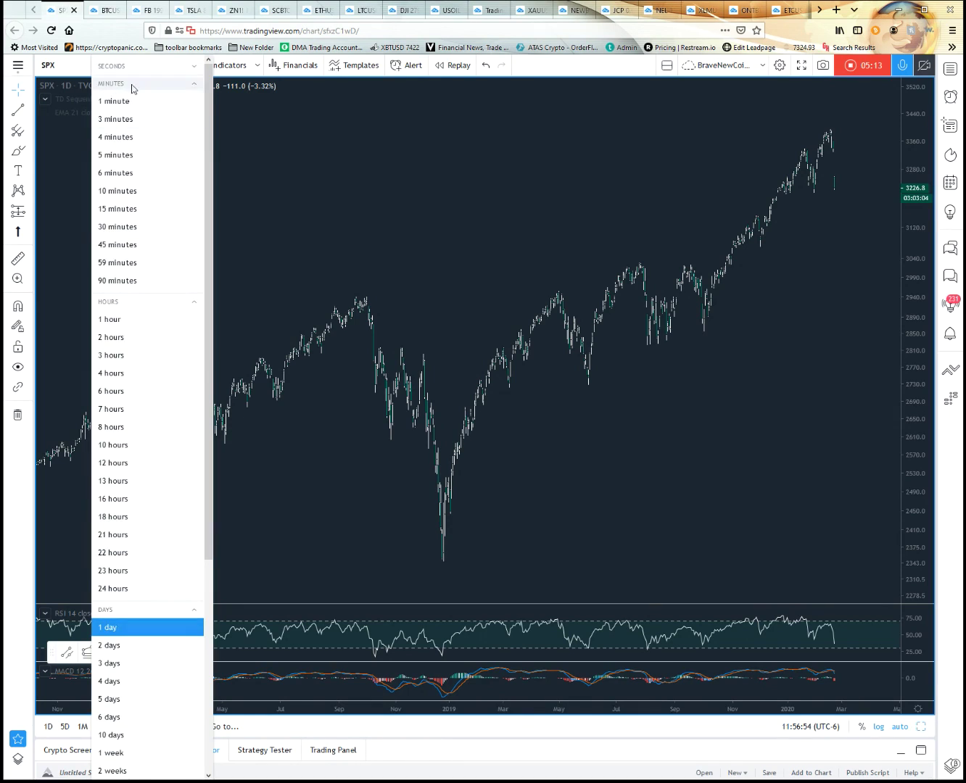
scroll(144, 599, down, 5)
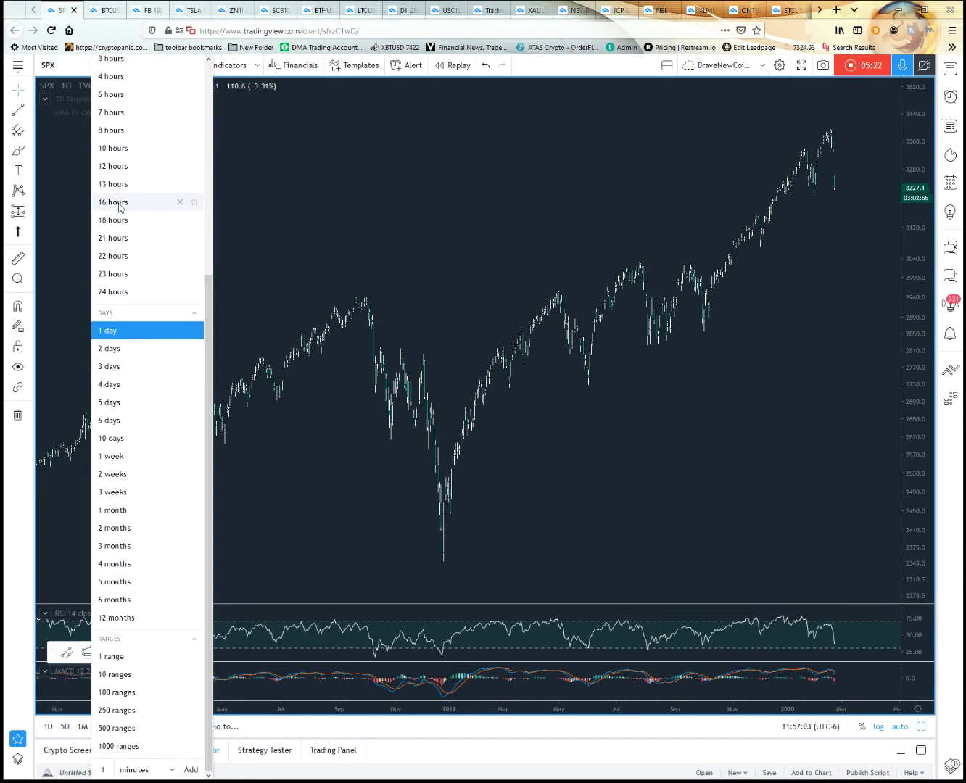
scroll(133, 301, up, 3)
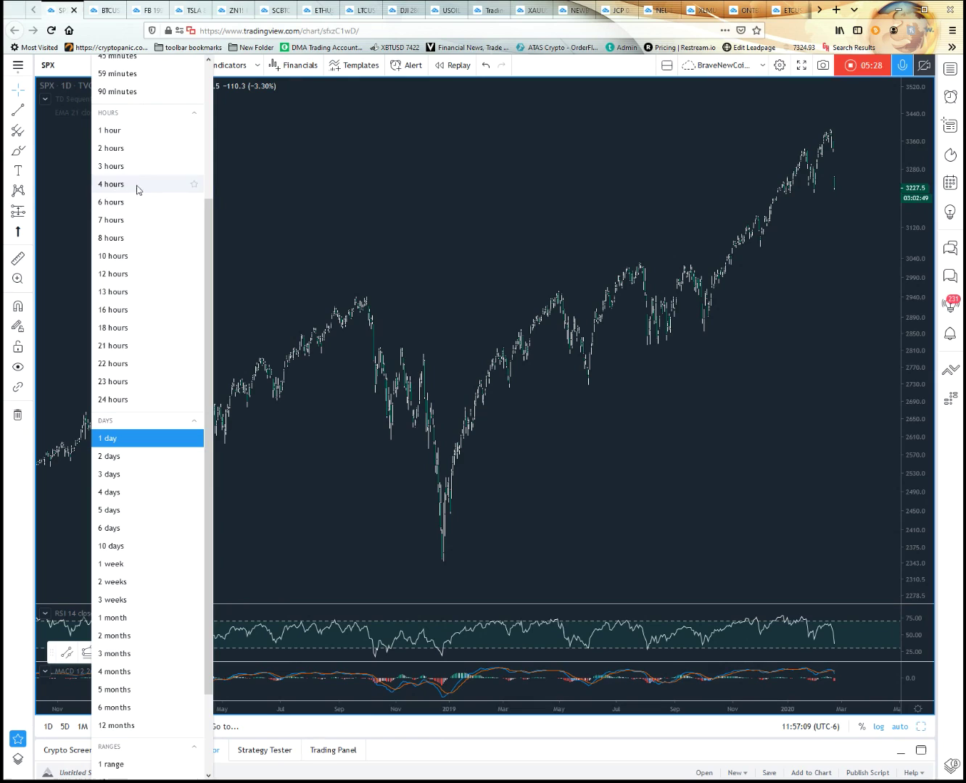
scroll(105, 170, up, 5)
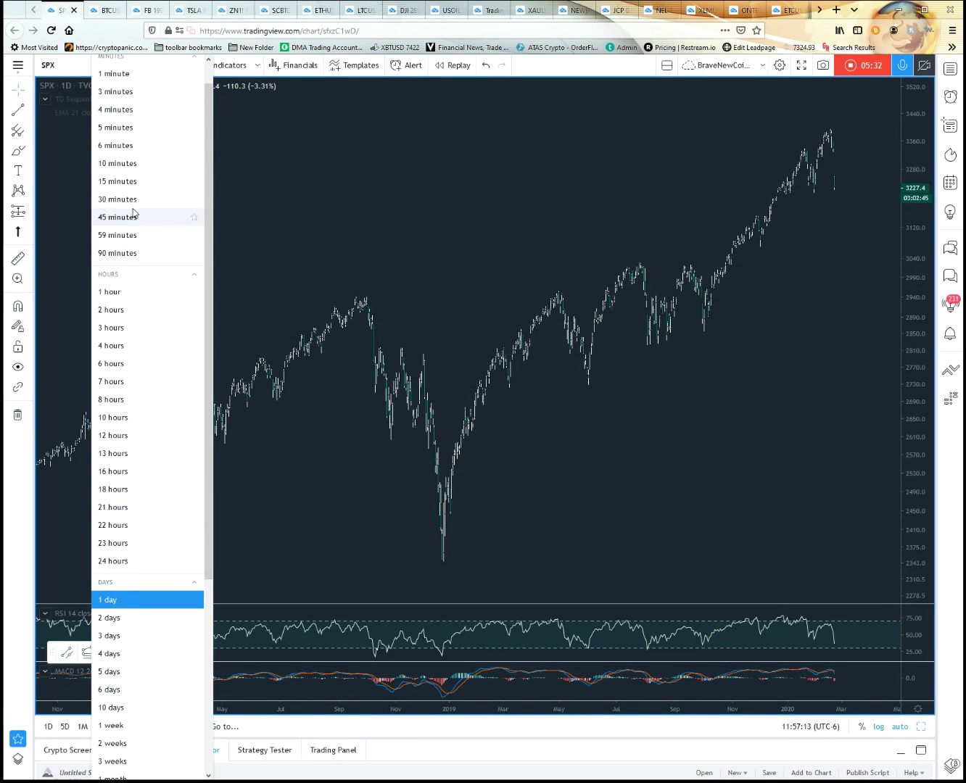
scroll(166, 734, down, 4)
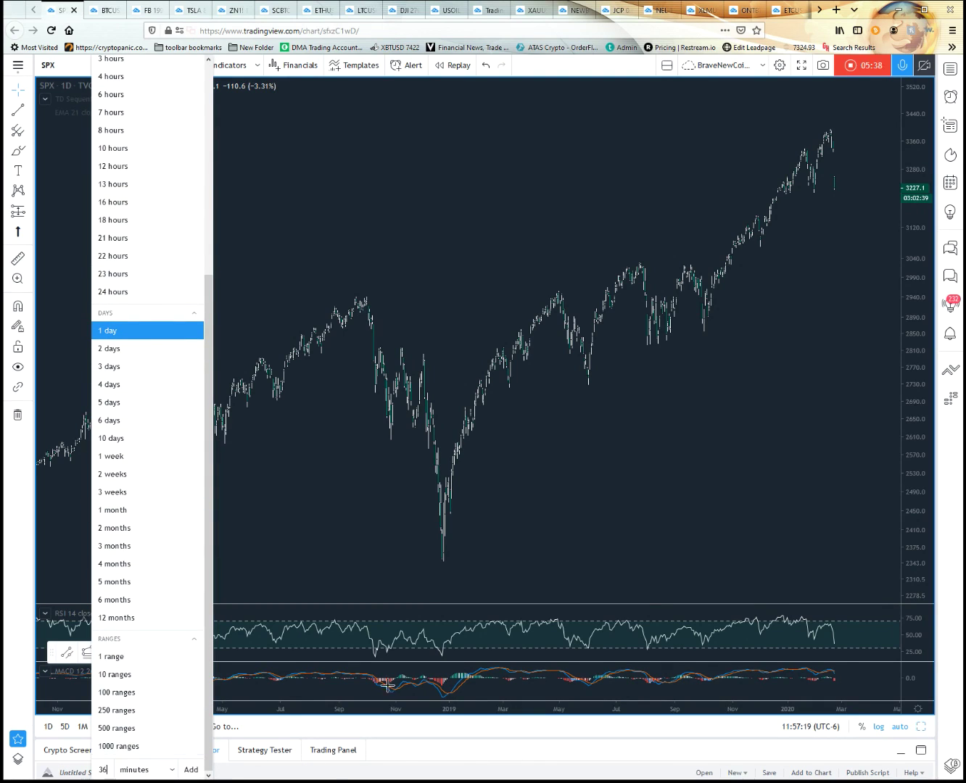
click(172, 768)
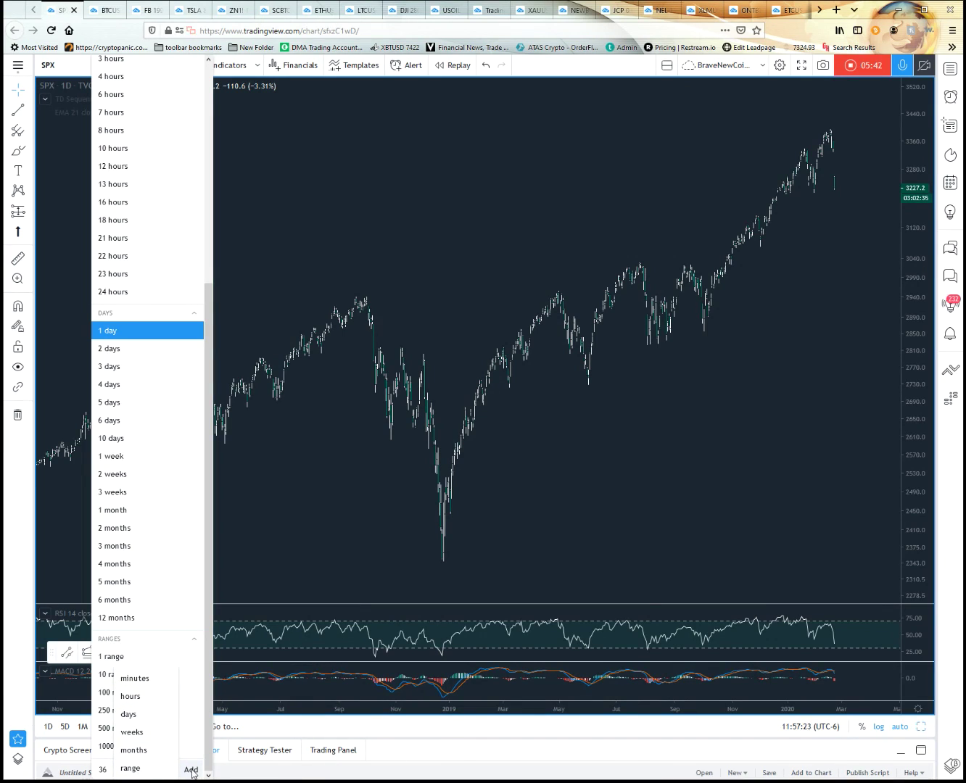
click(155, 678)
click(190, 770)
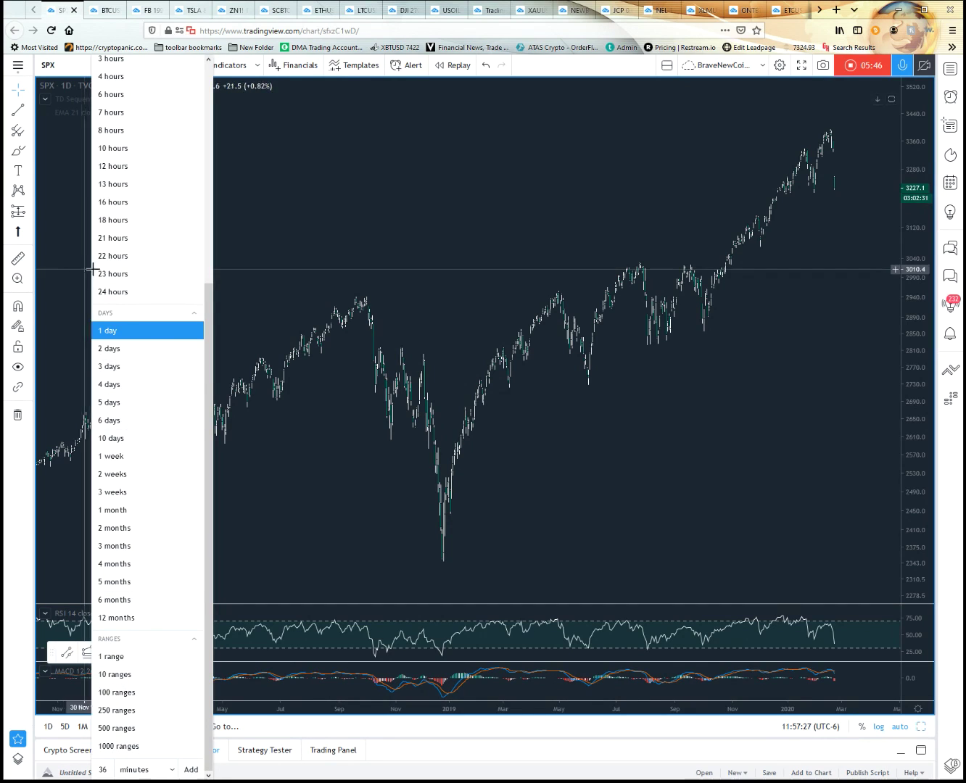
scroll(171, 263, up, 5)
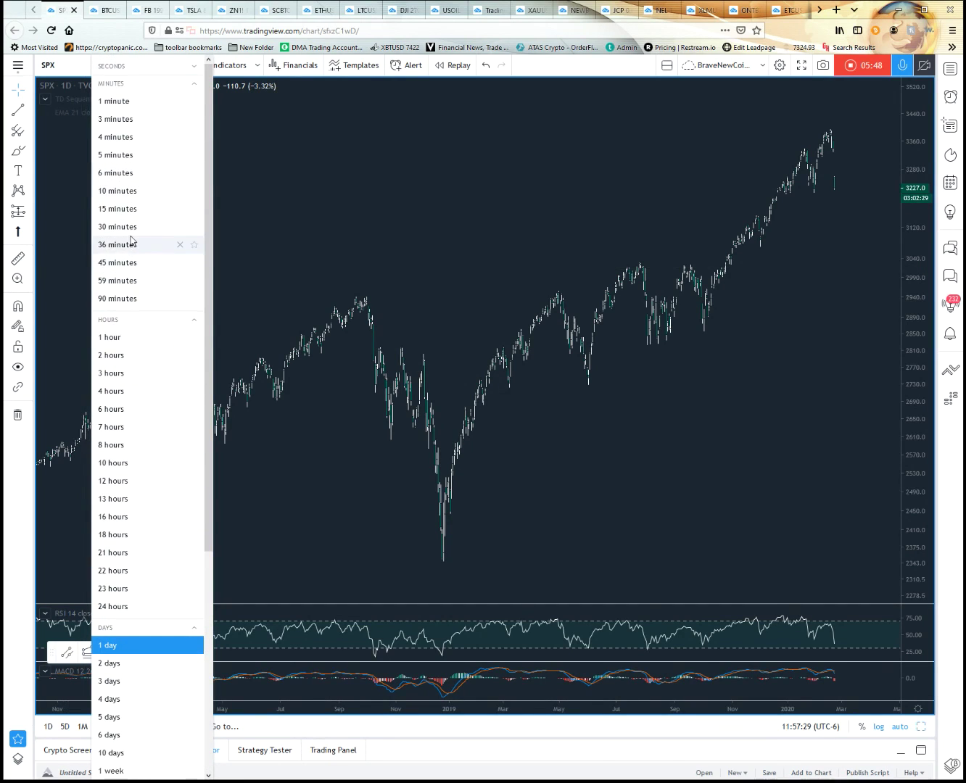
click(117, 244)
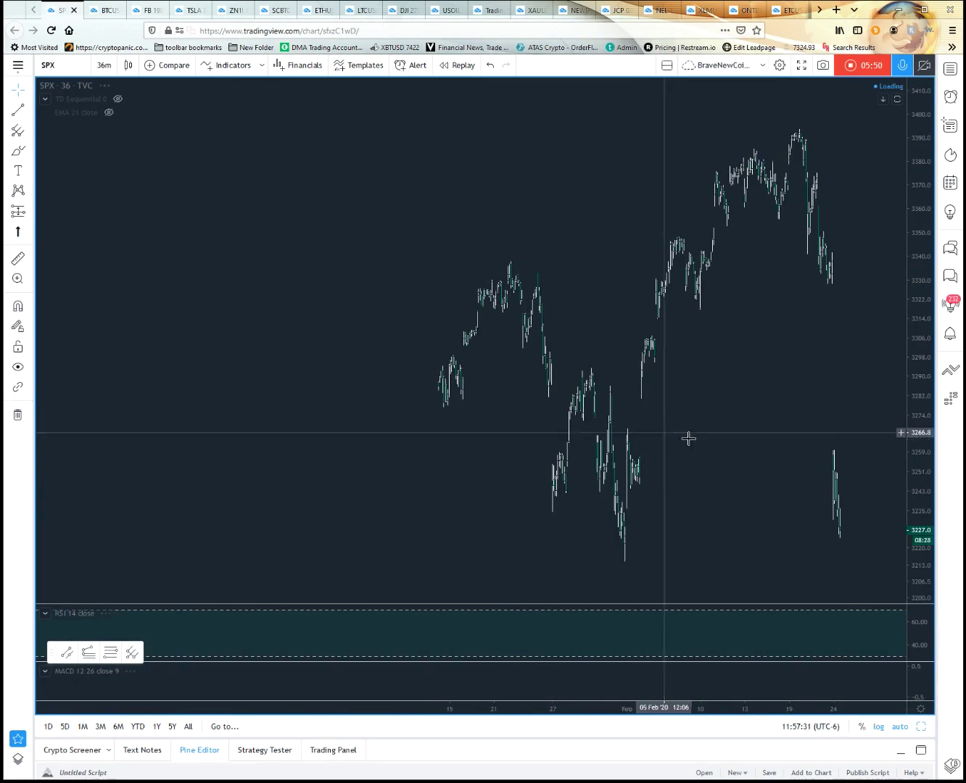
- Delete the 36-minute interval and star 15m, 1h, 4h, 1D, 3D and 1W as favourites
click(101, 67)
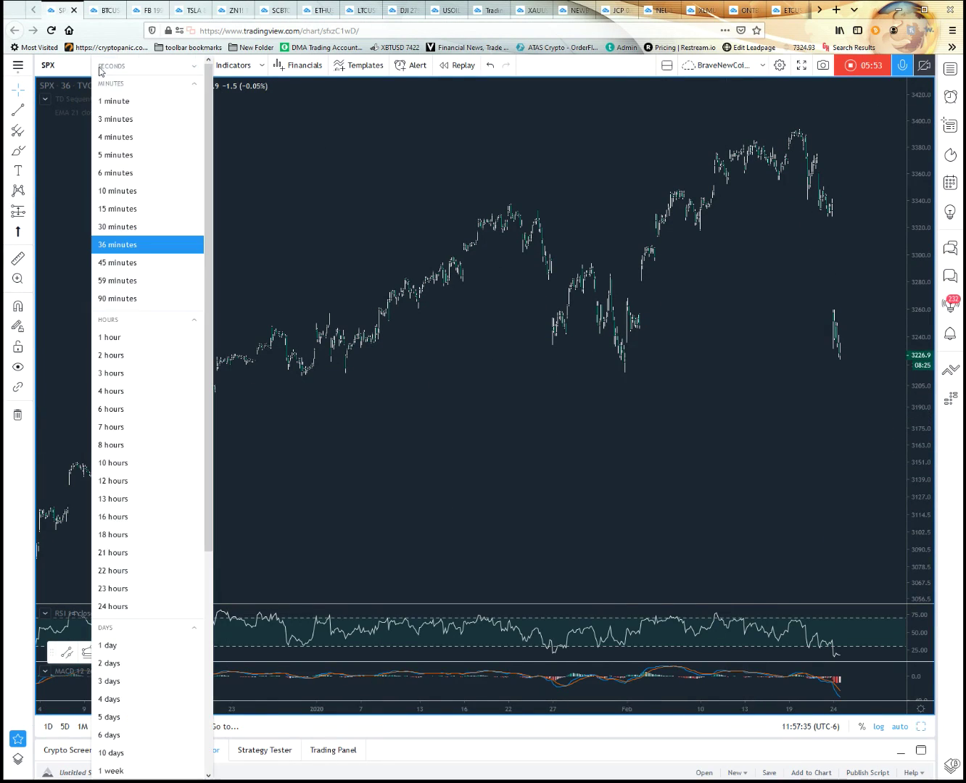
click(178, 248)
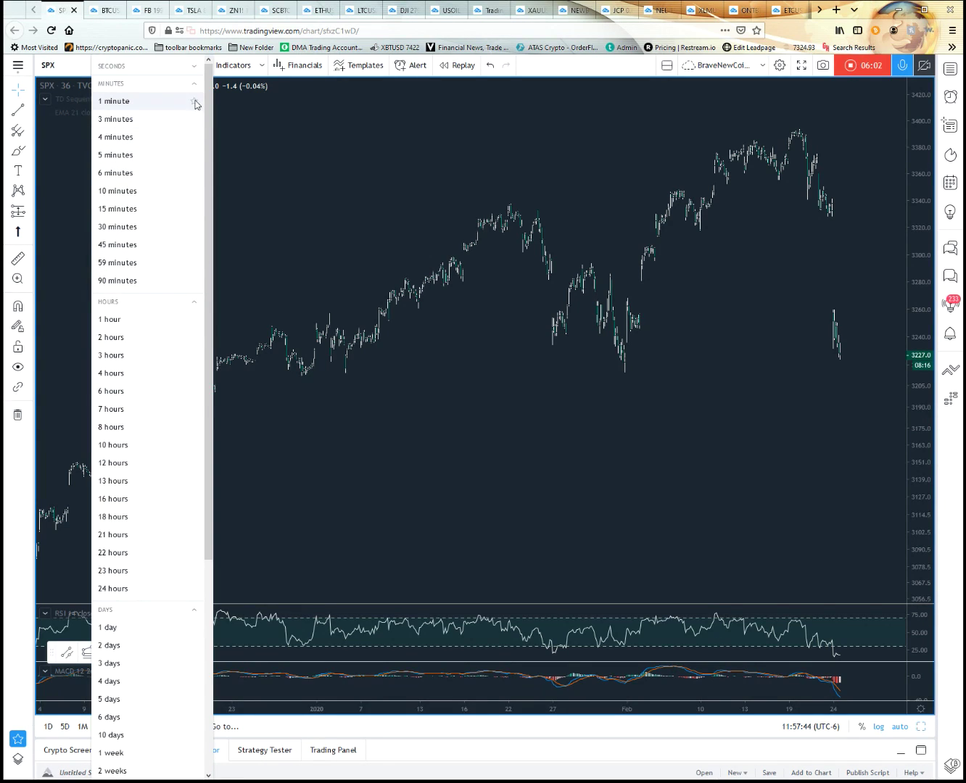
click(194, 321)
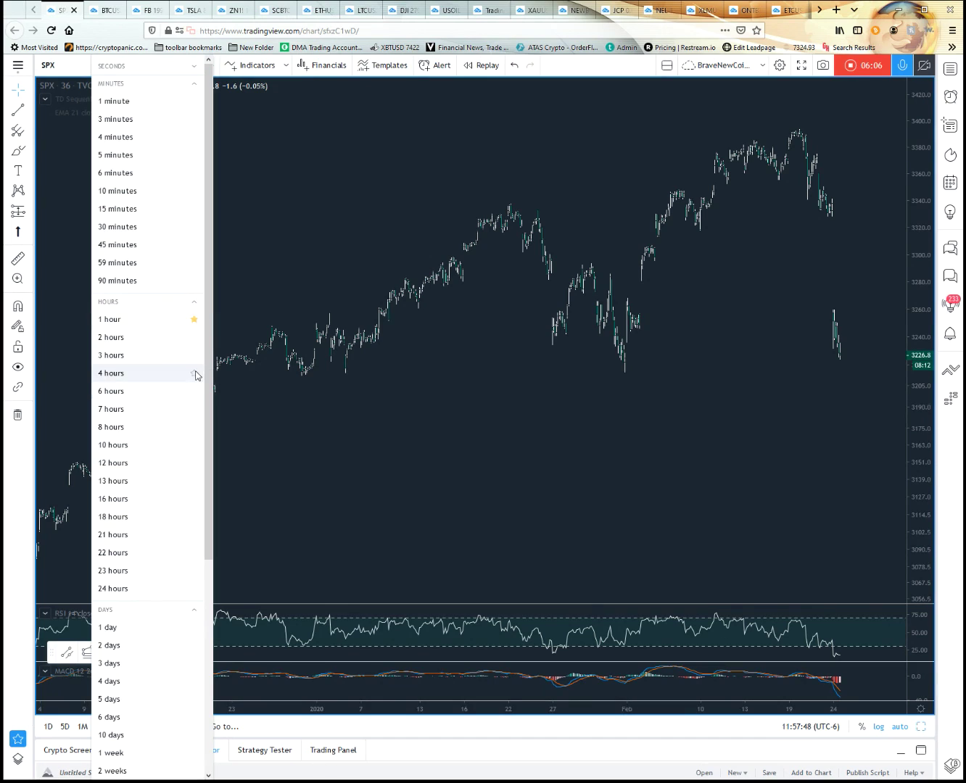
click(193, 374)
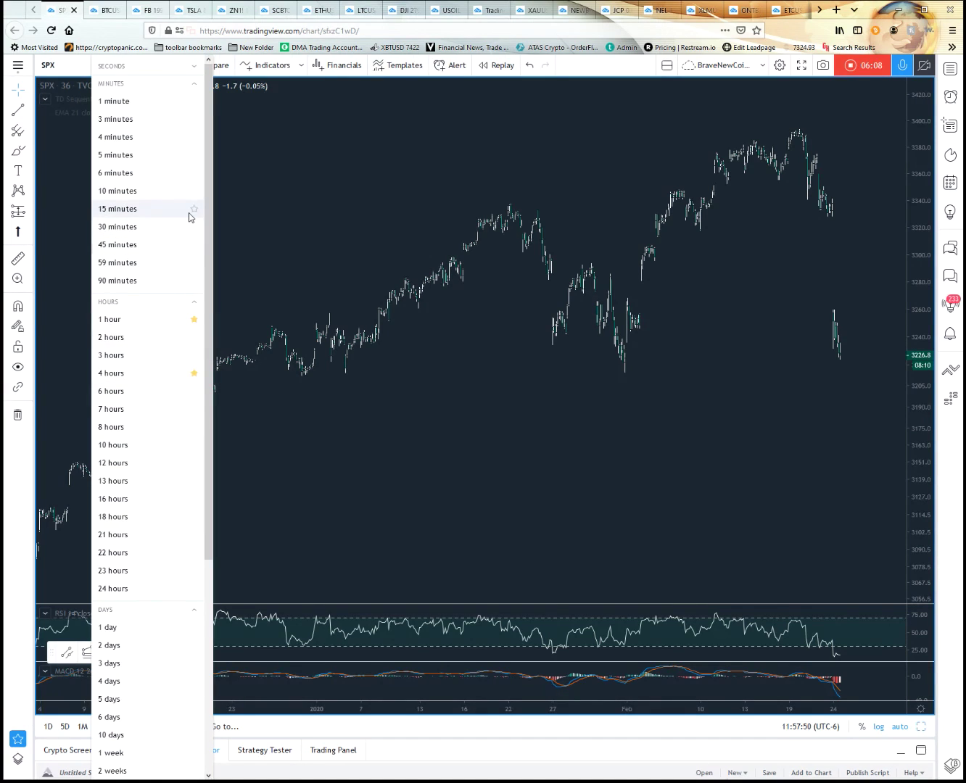
click(192, 211)
scroll(181, 341, down, 3)
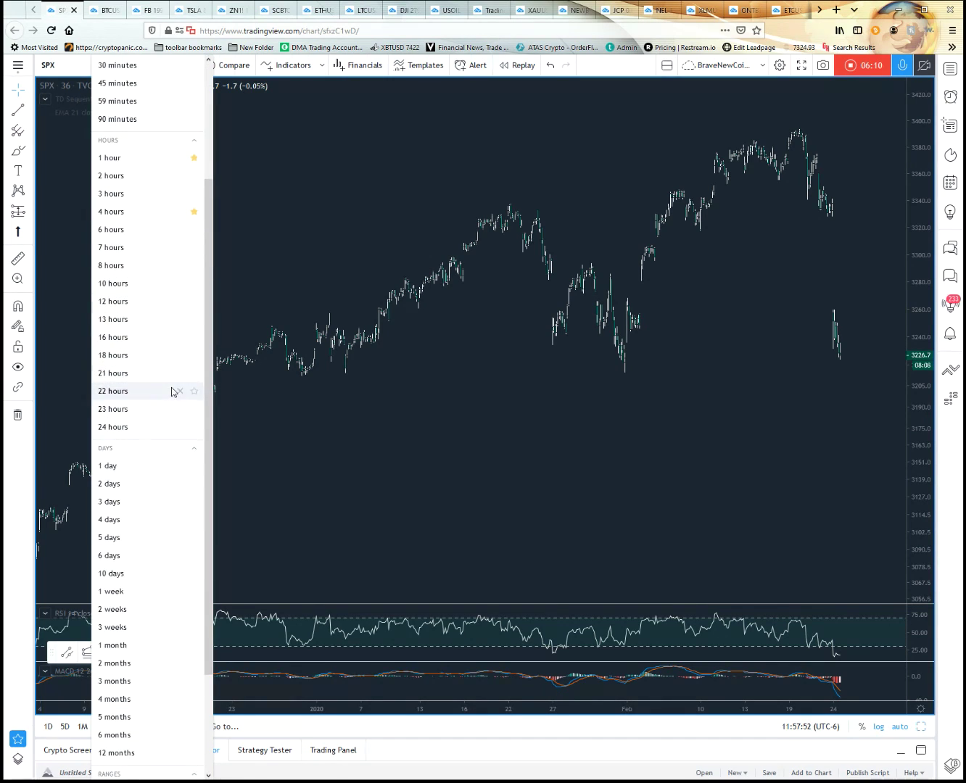
click(194, 465)
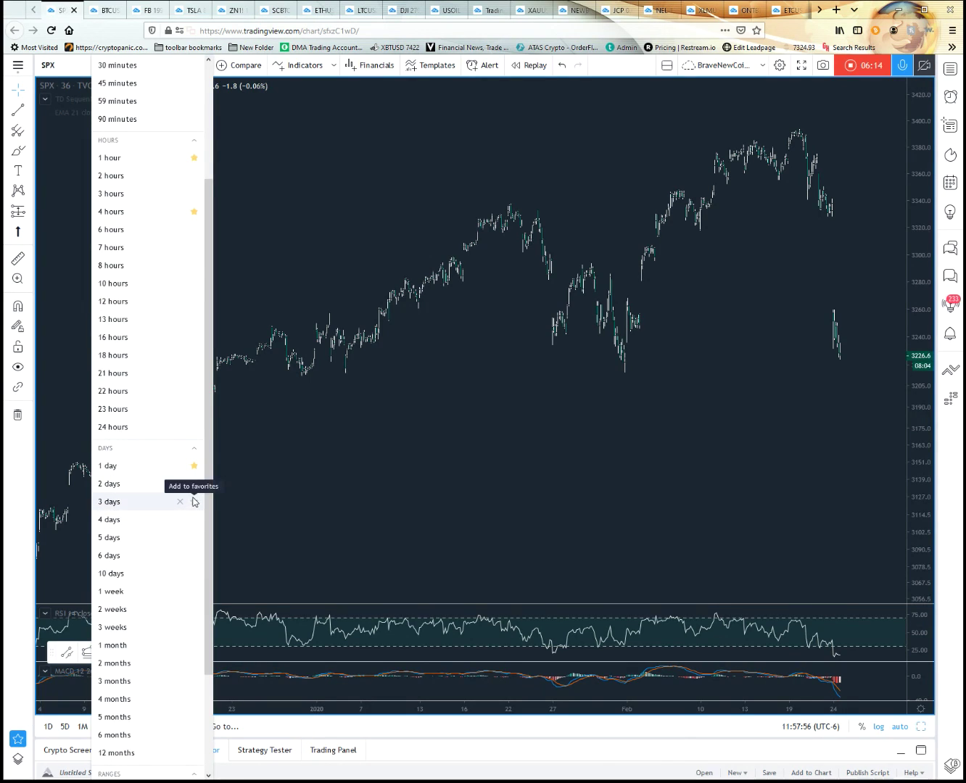
click(194, 501)
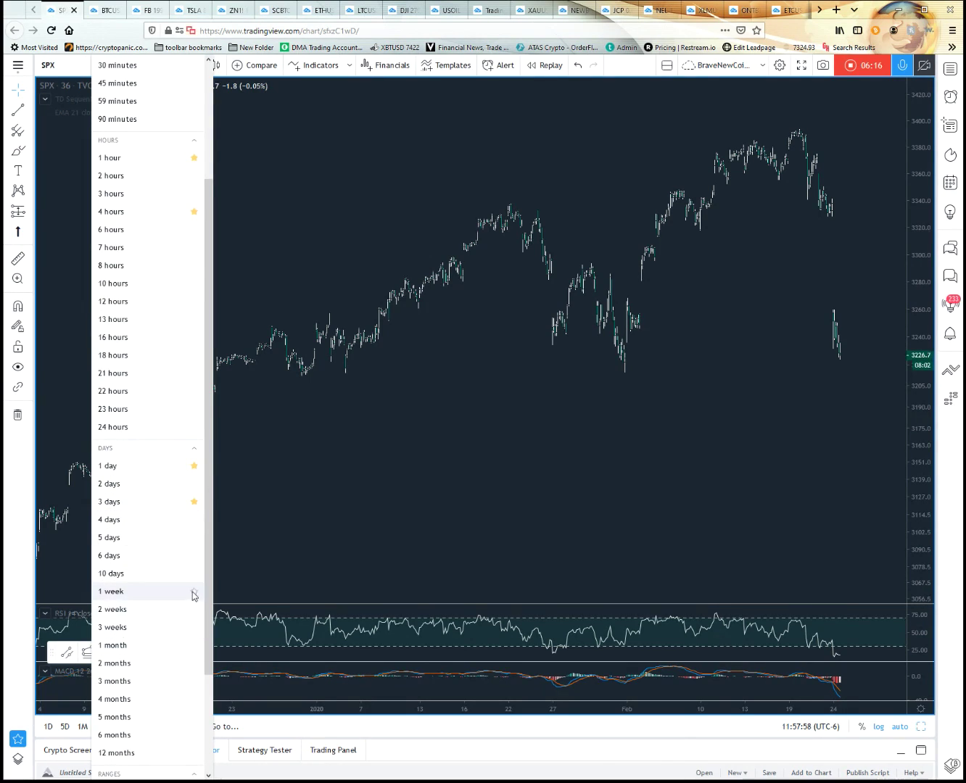
click(193, 592)
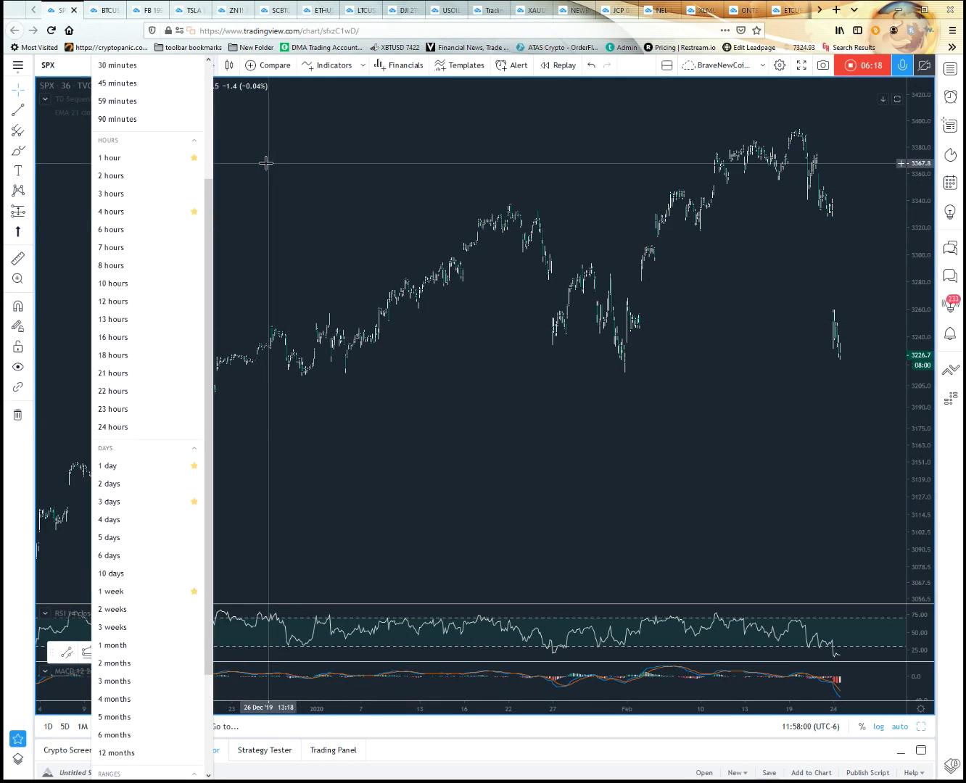
click(239, 136)
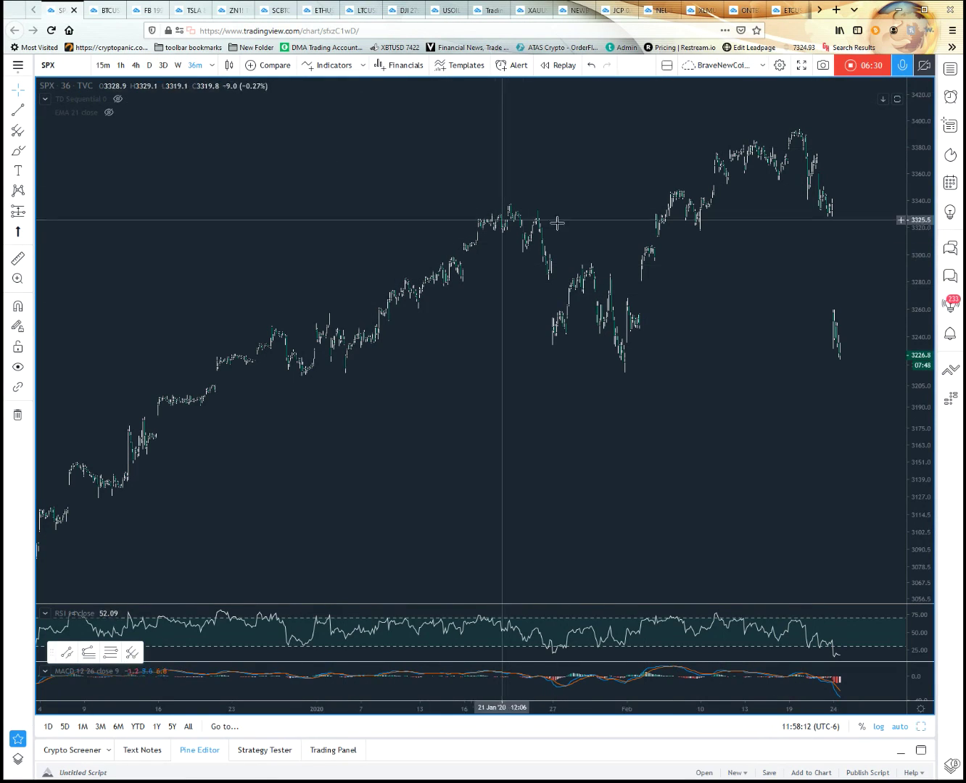
- Zoom into the SPX 36-minute chart and bring up the chart-type dropdown
scroll(449, 217, up, 3)
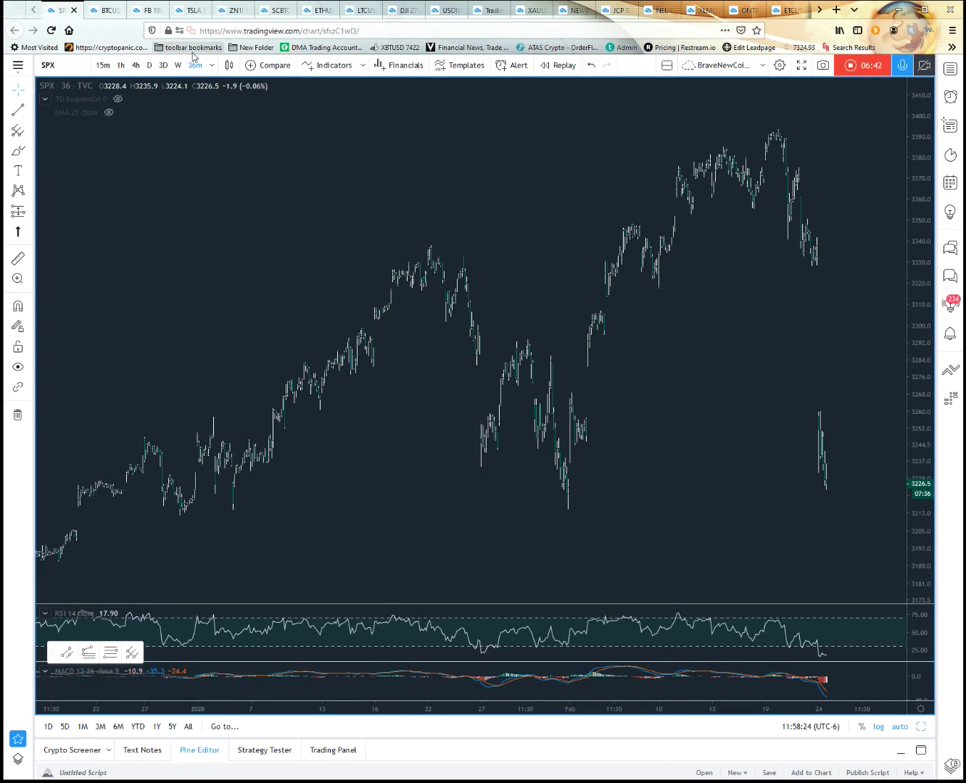
click(230, 66)
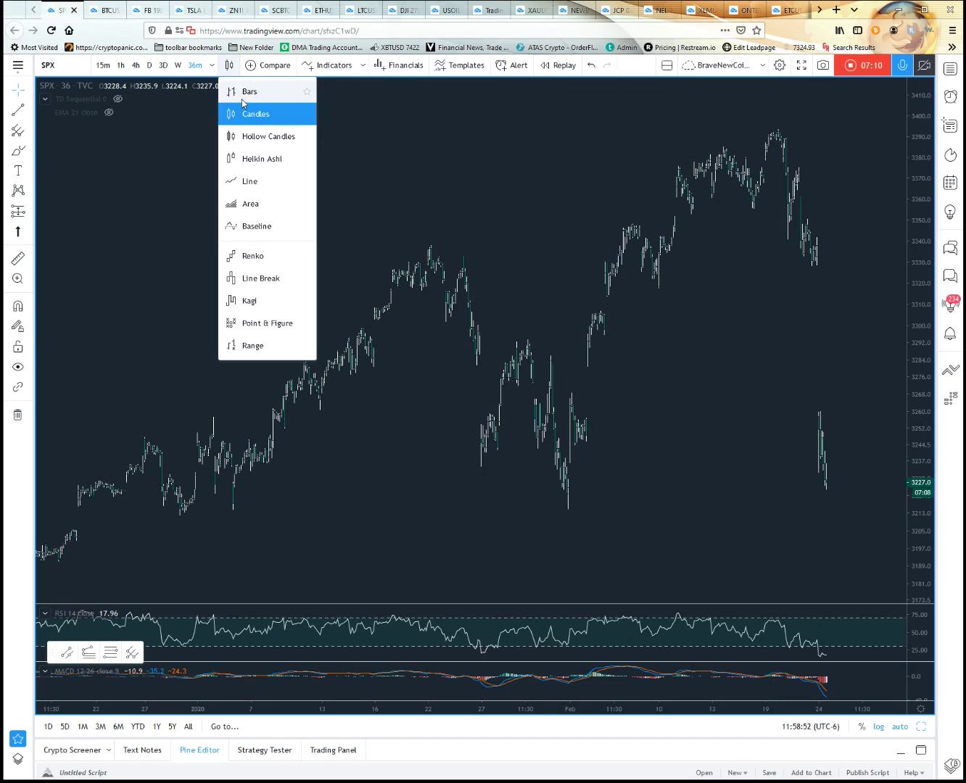
- Switch SPX to plain bars and colour rising bars white and falling bars black
click(247, 94)
scroll(659, 266, right, 3)
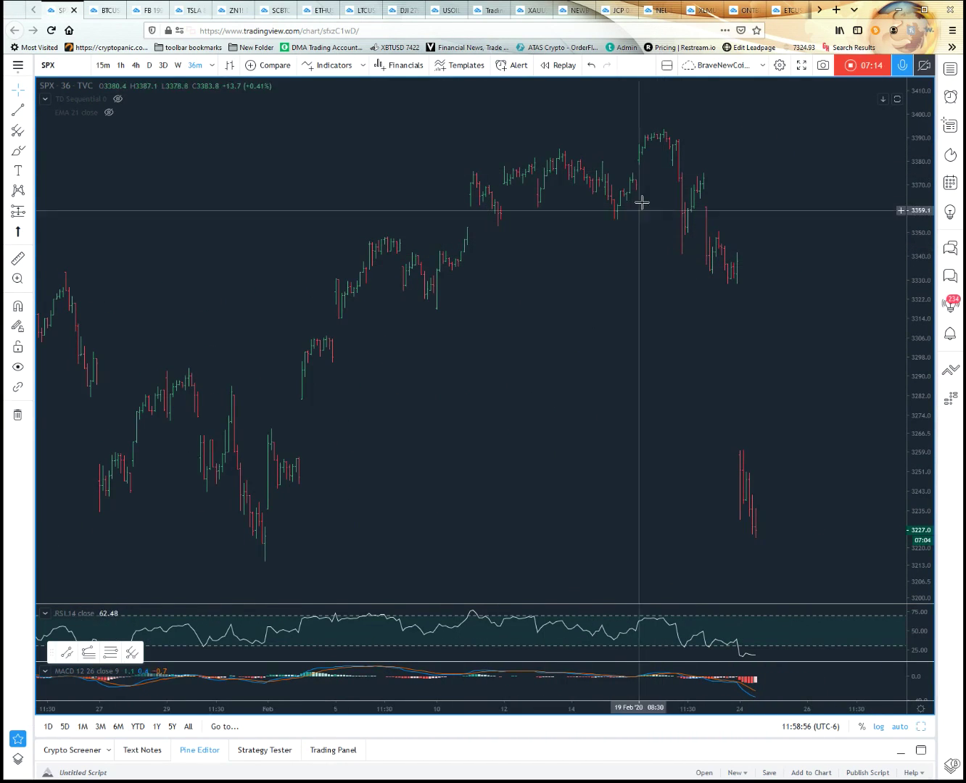
right_click(586, 182)
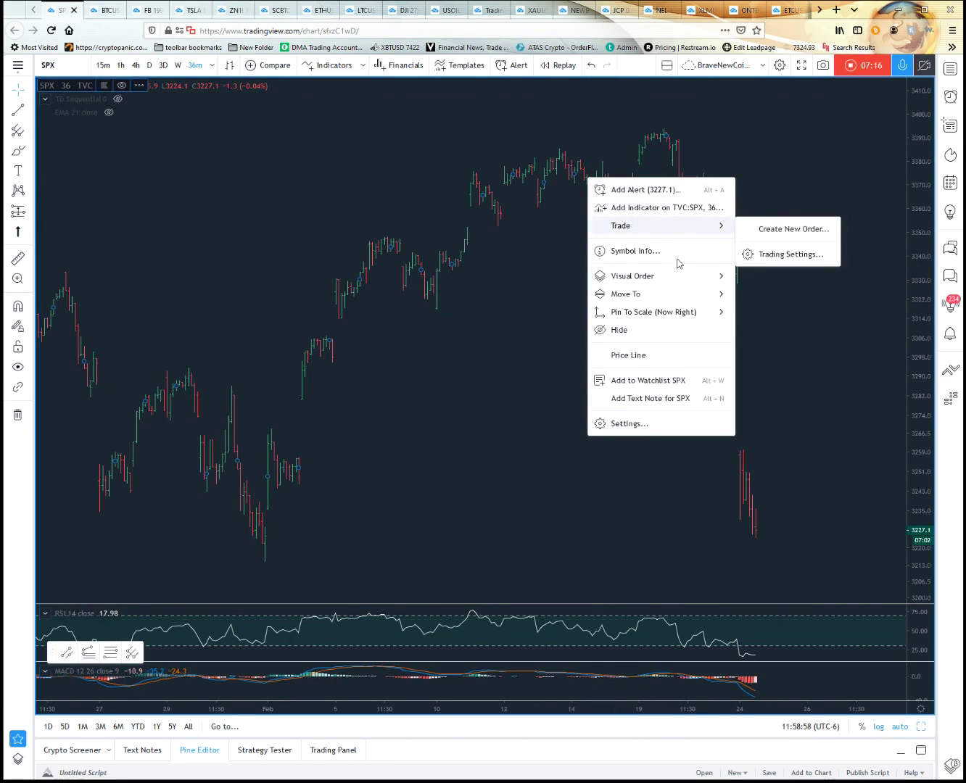
click(668, 422)
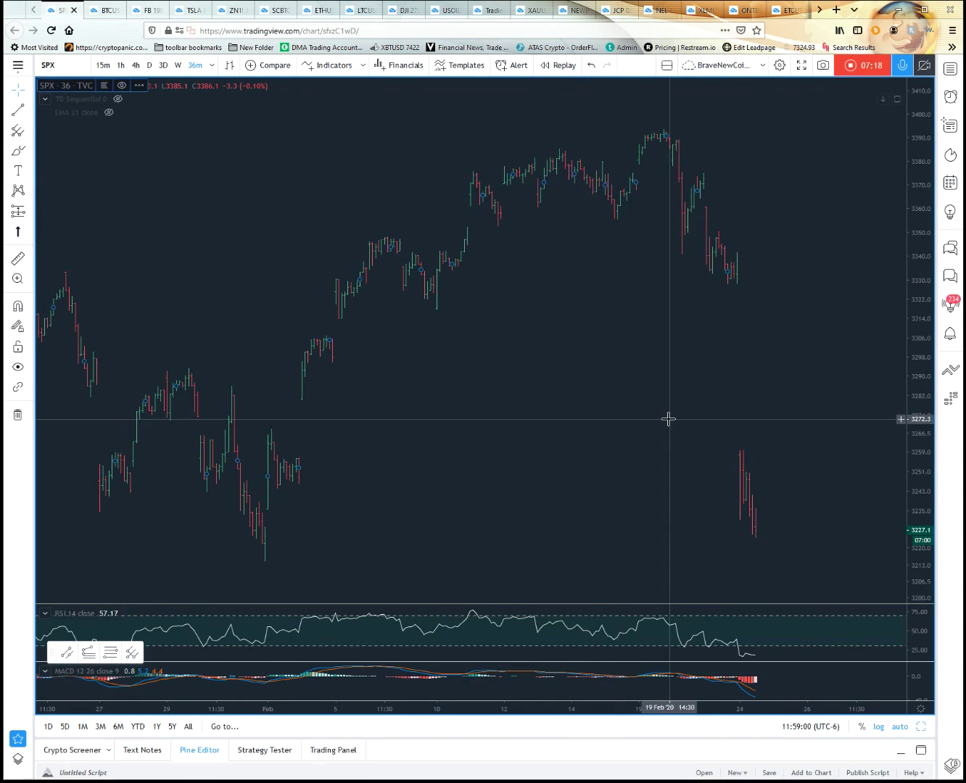
click(575, 355)
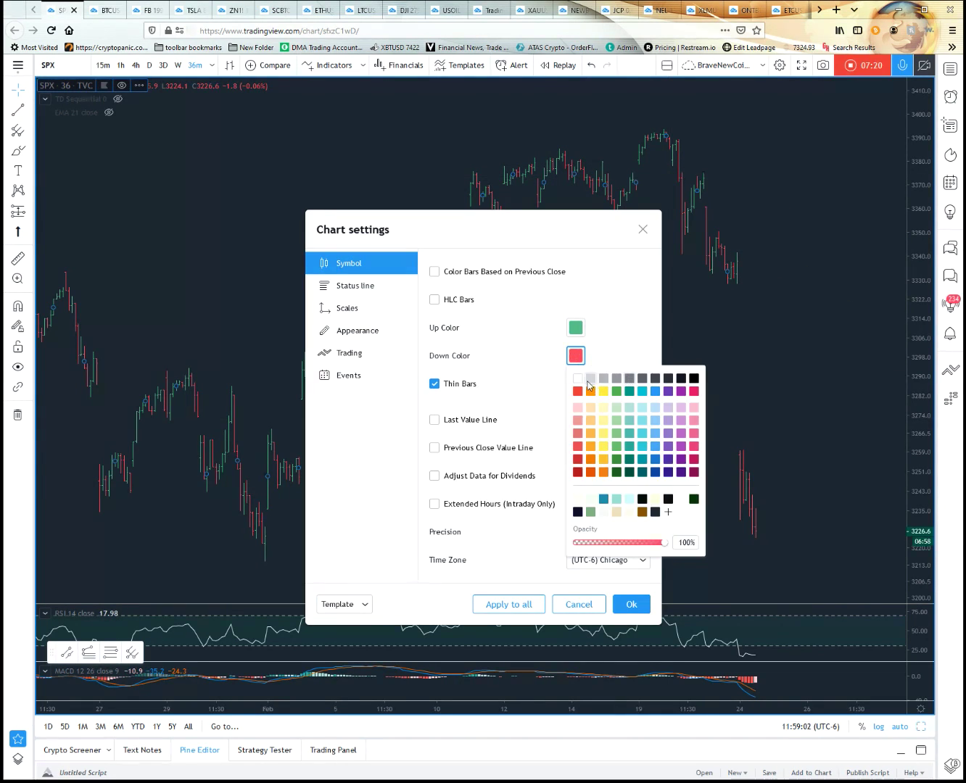
click(694, 378)
click(576, 327)
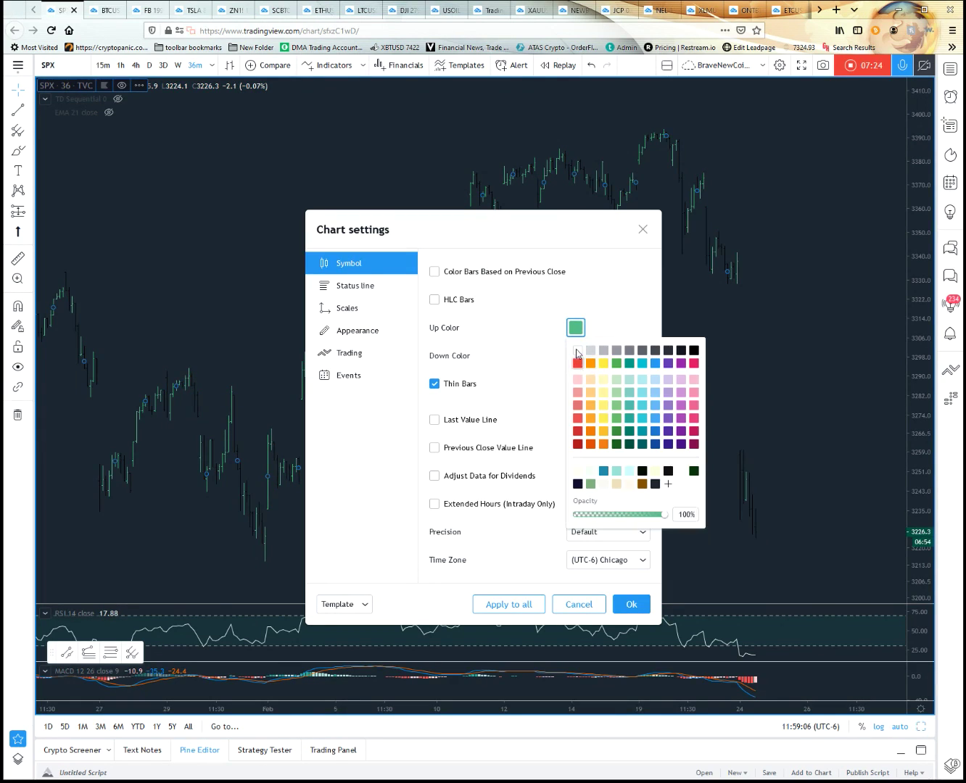
click(577, 350)
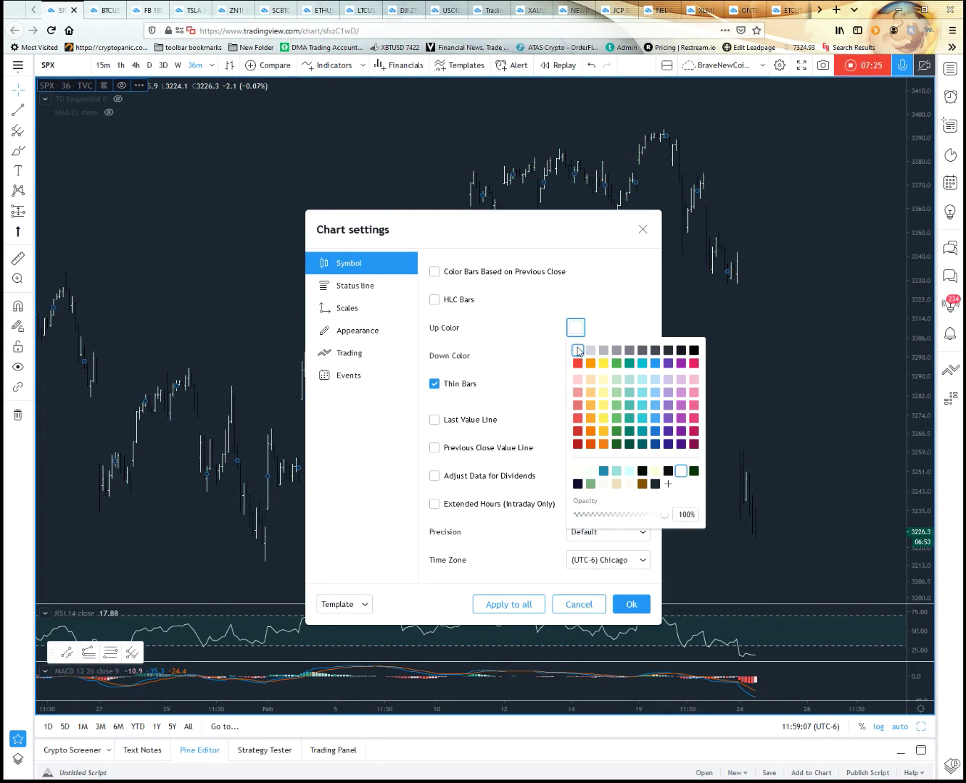
click(613, 312)
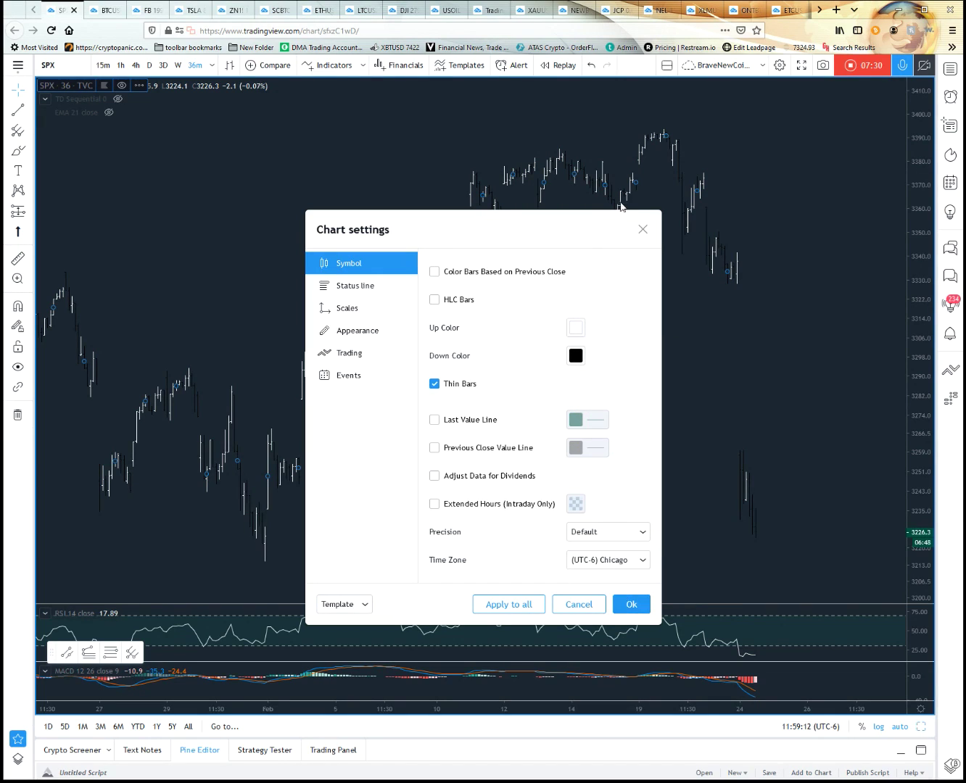
click(372, 331)
- Preview yellow, orange, light red, cyan and purple chart background colours
click(517, 272)
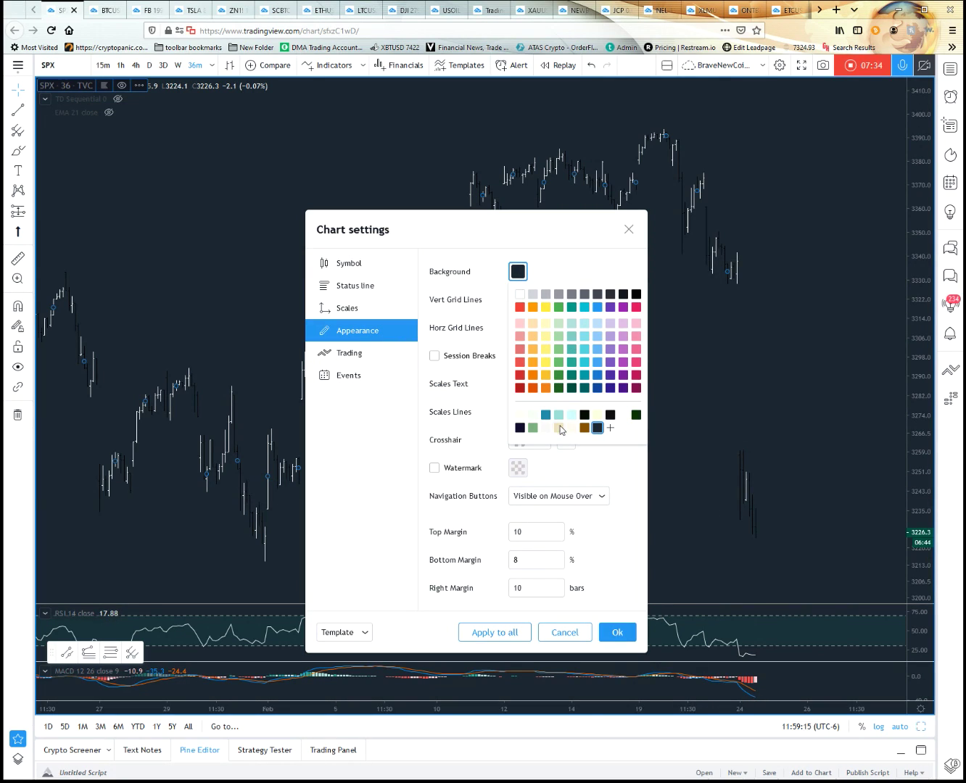
click(545, 307)
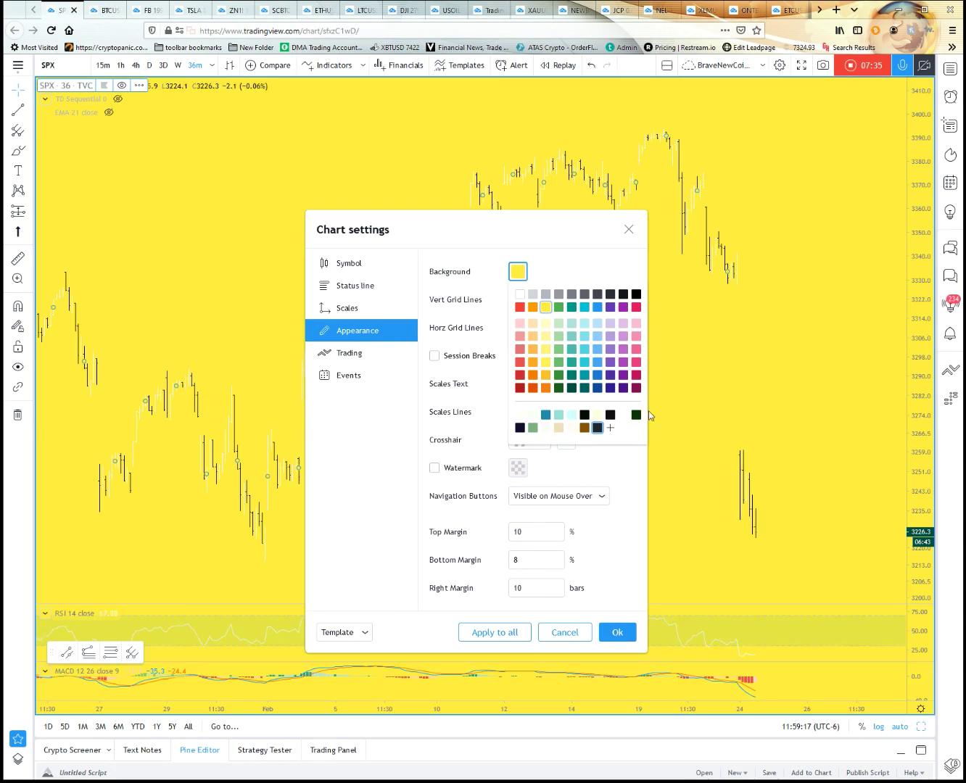
click(532, 307)
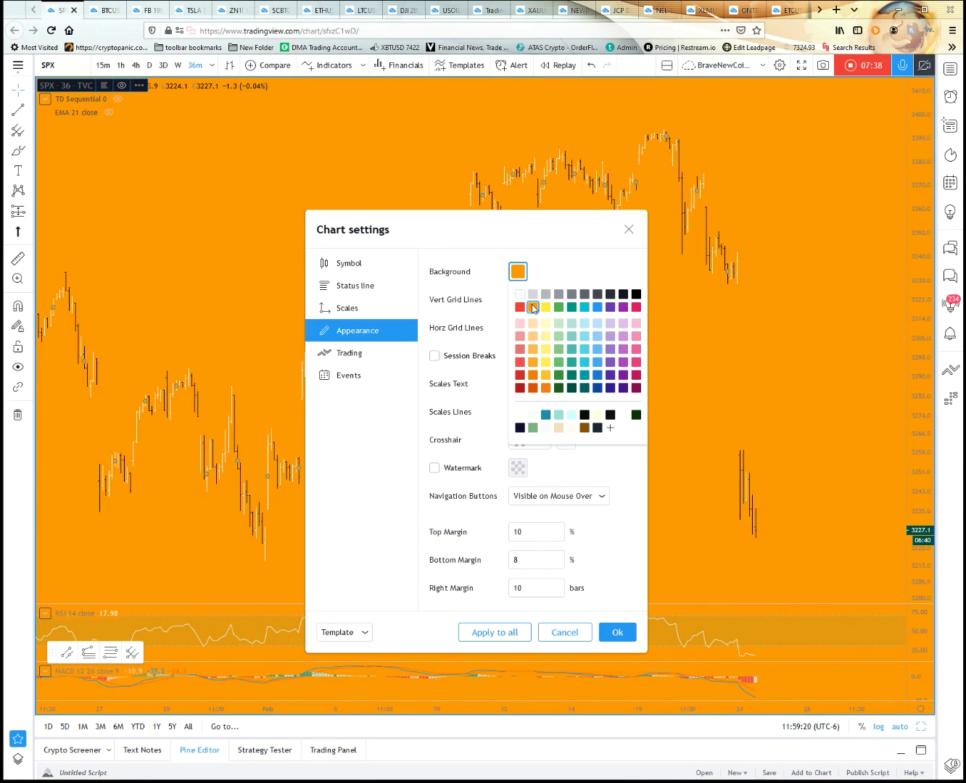
click(529, 339)
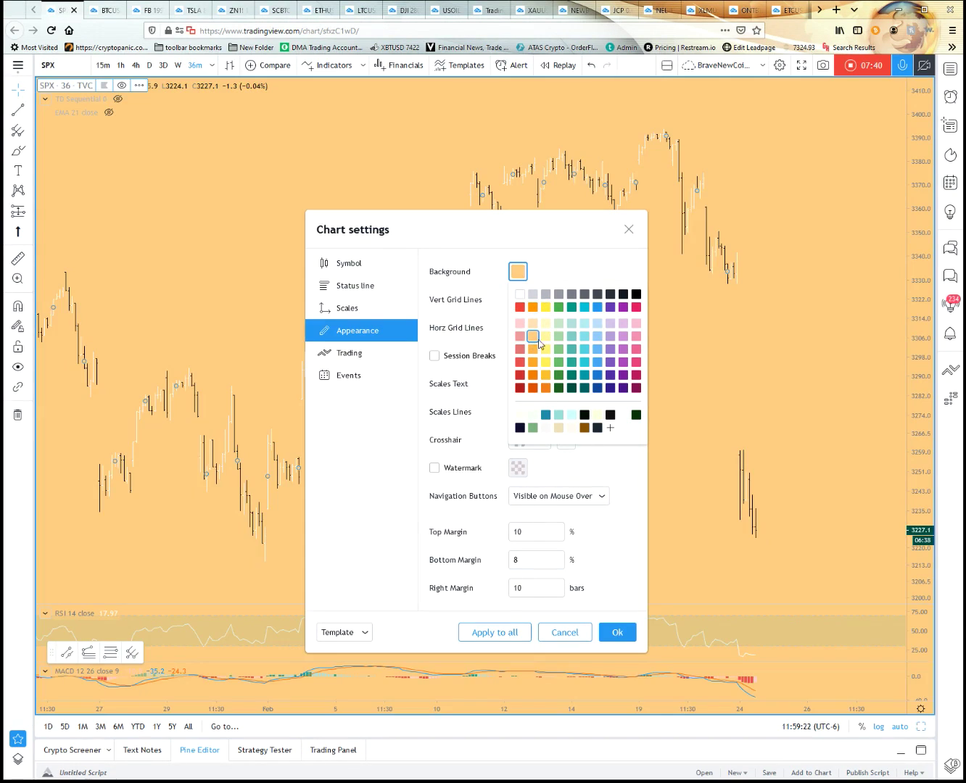
click(545, 337)
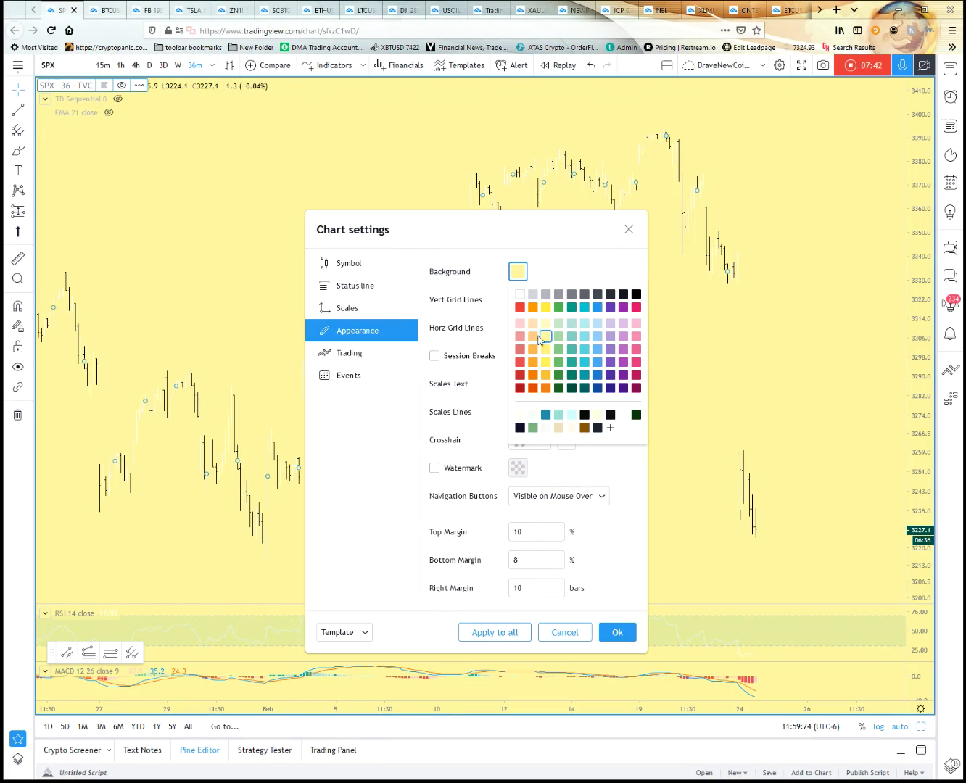
click(519, 337)
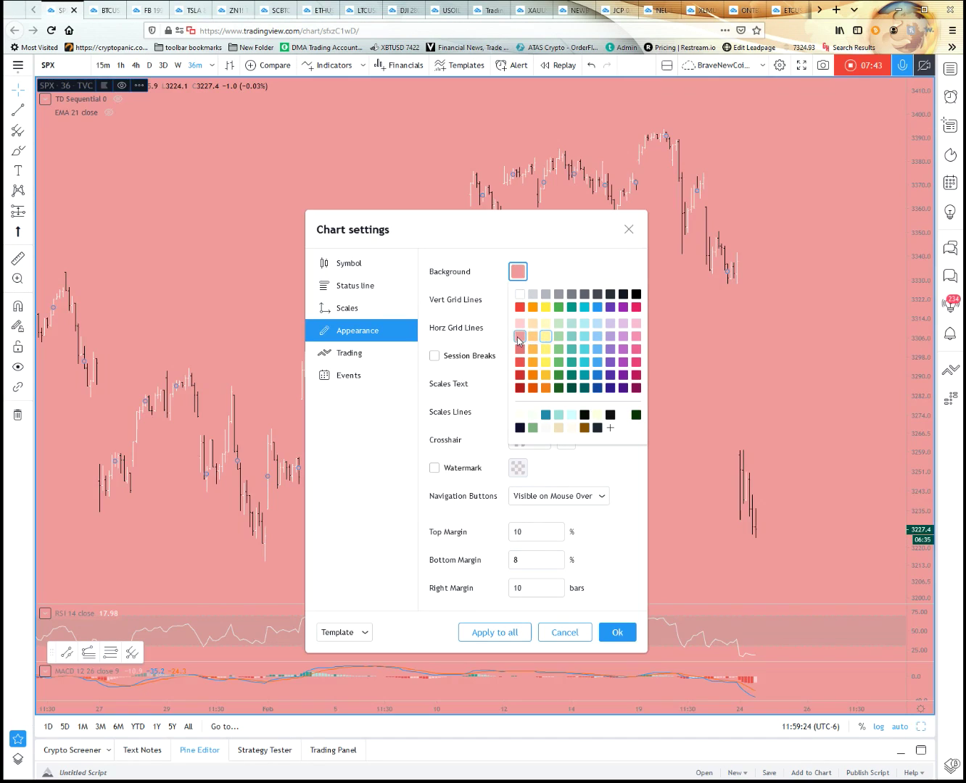
click(583, 336)
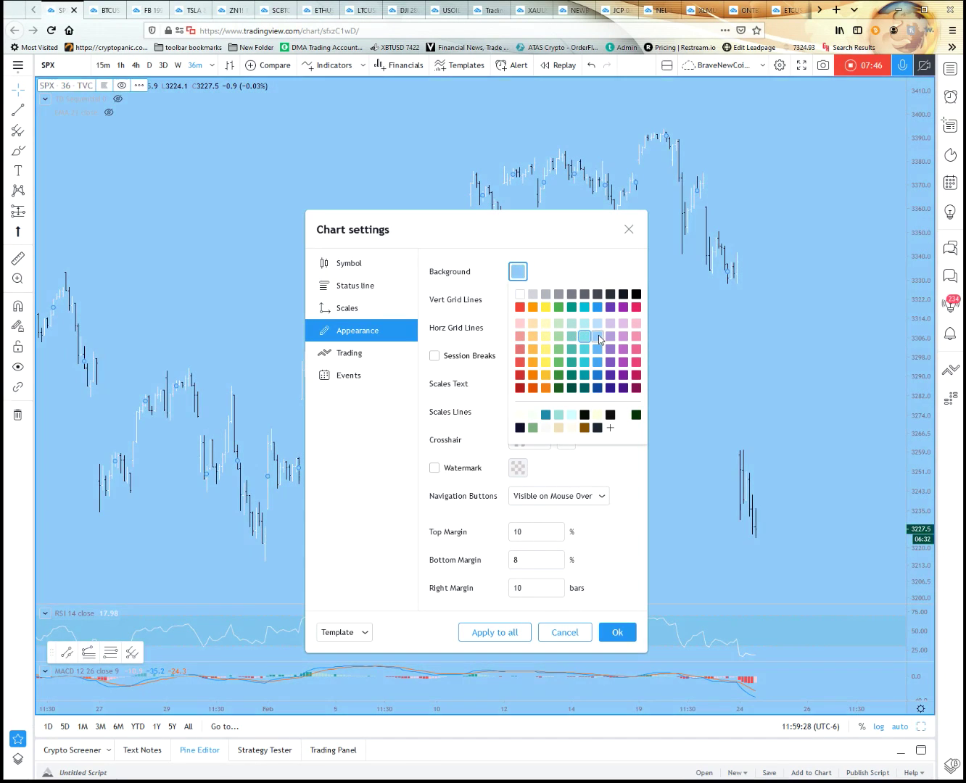
click(622, 336)
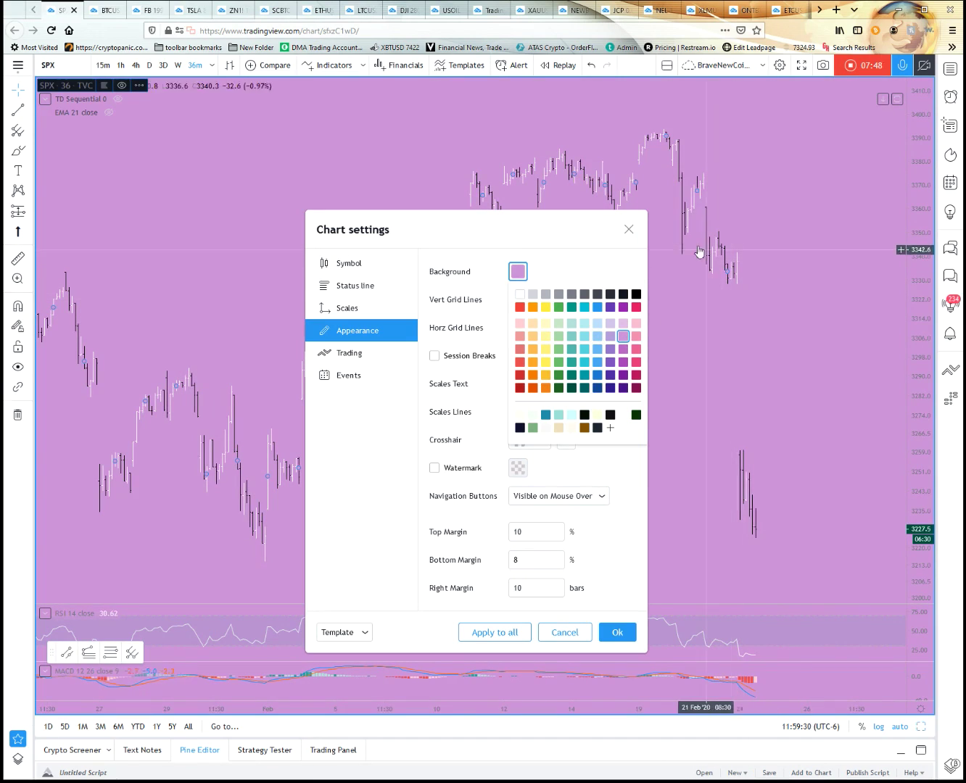
- Settle on a darker grey chart background and apply the settings
click(546, 294)
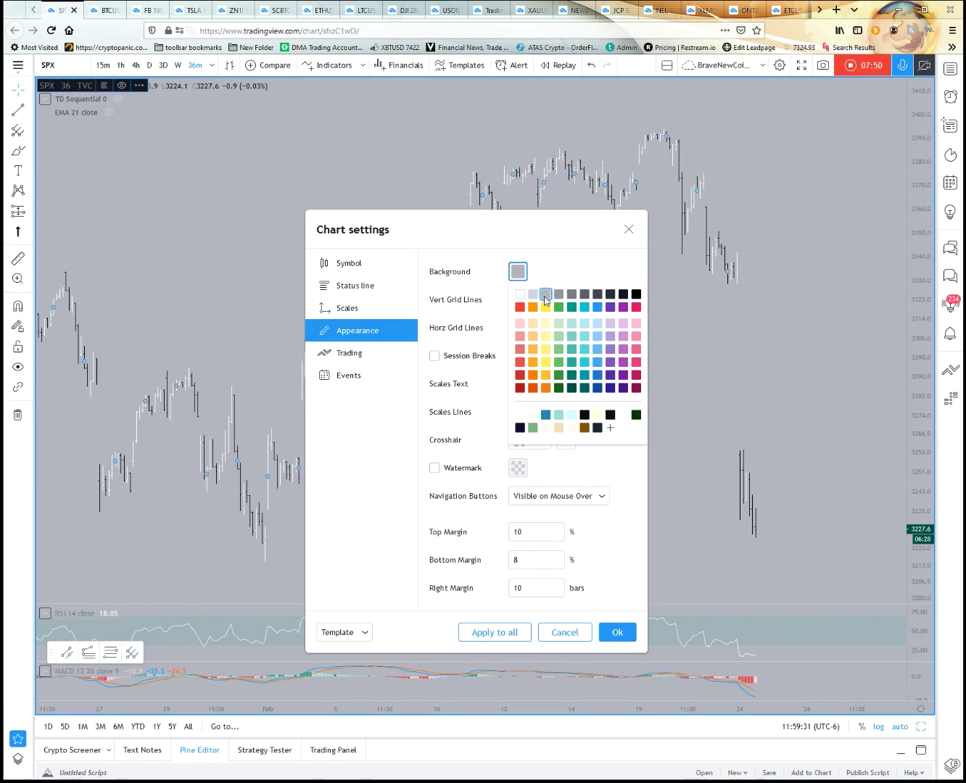
click(558, 295)
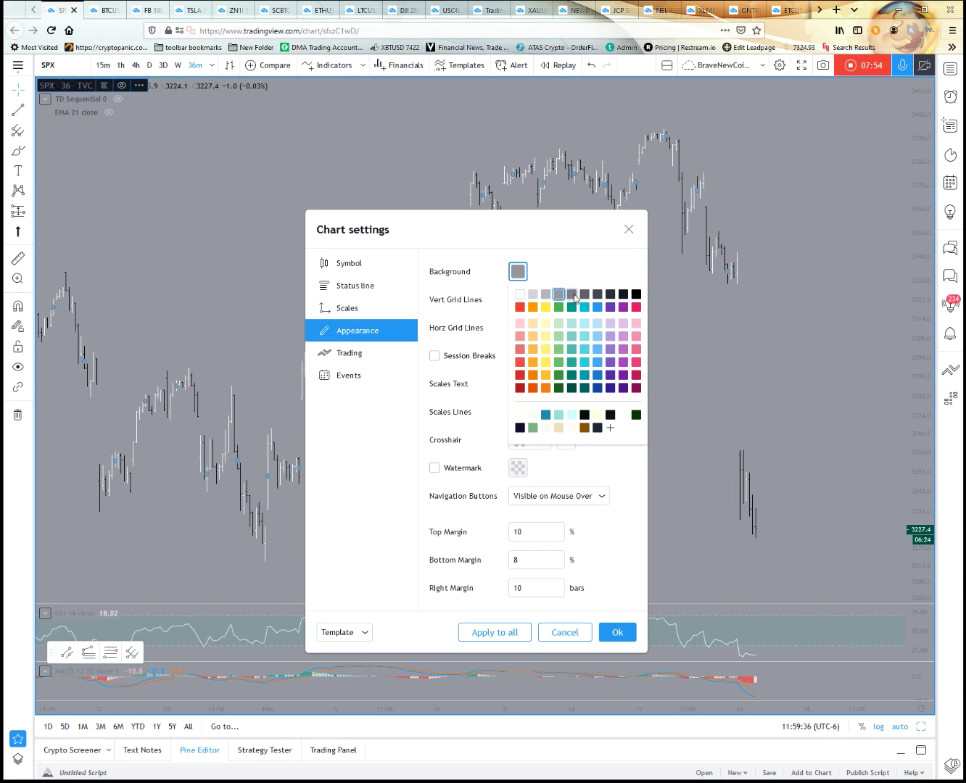
click(573, 294)
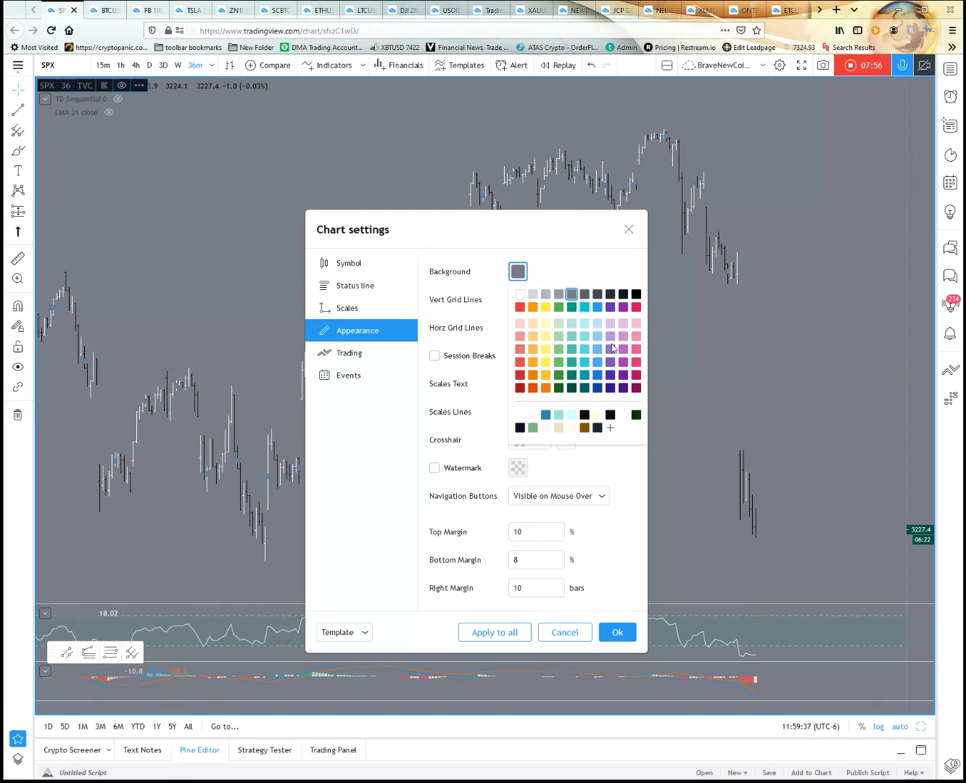
click(616, 630)
scroll(697, 424, right, 5)
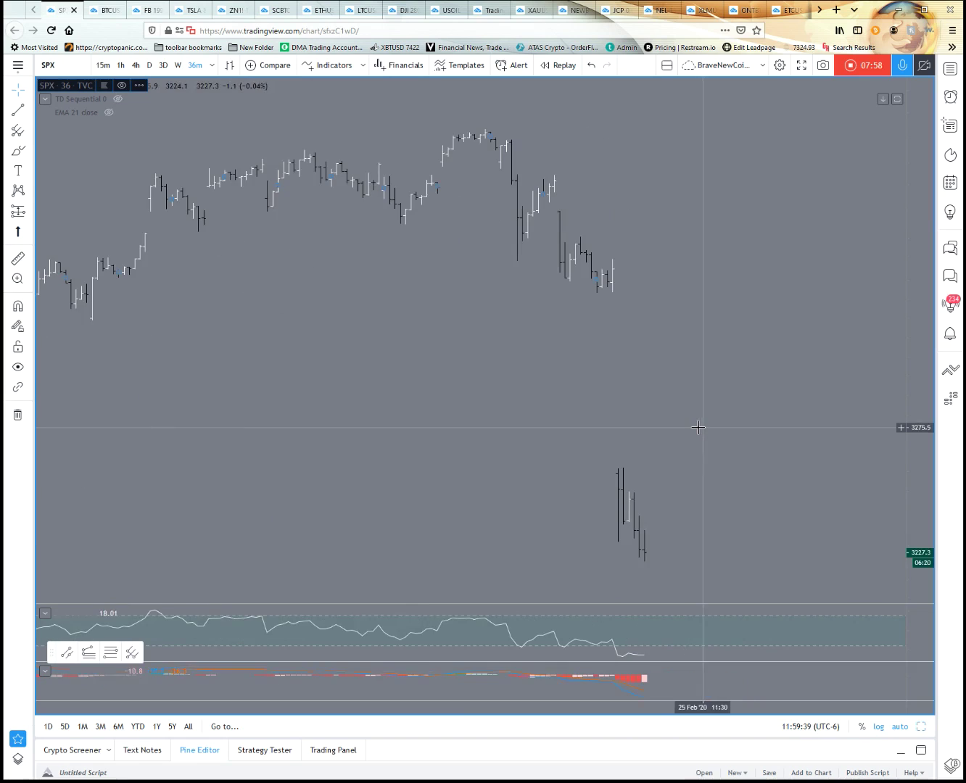
drag(449, 238, 583, 354)
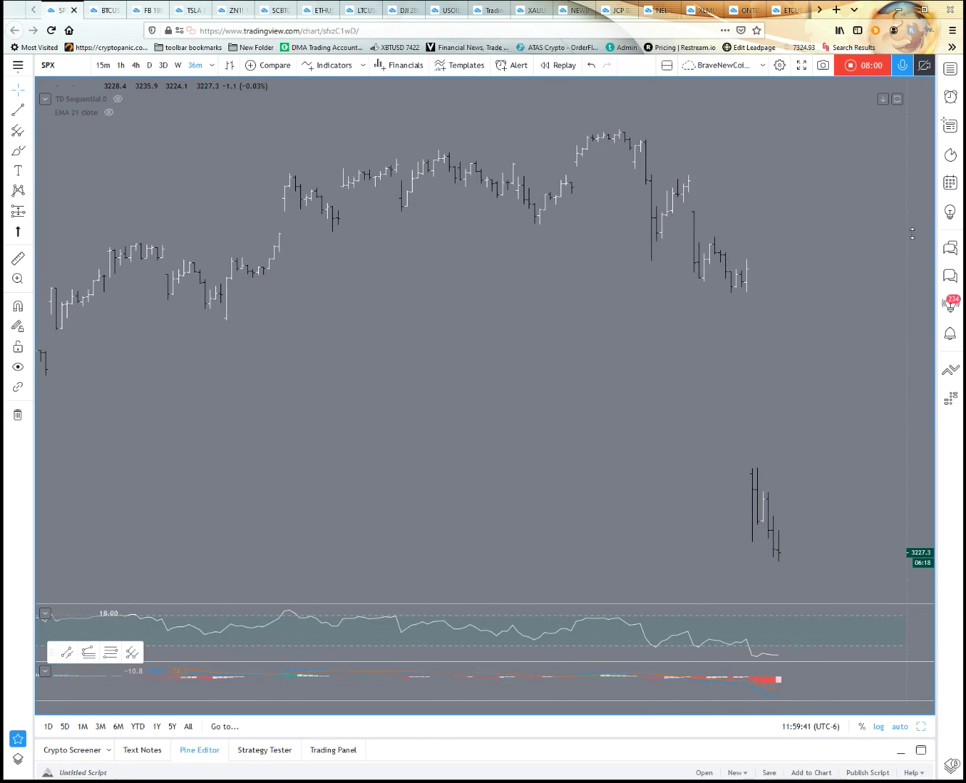
drag(918, 300, 664, 437)
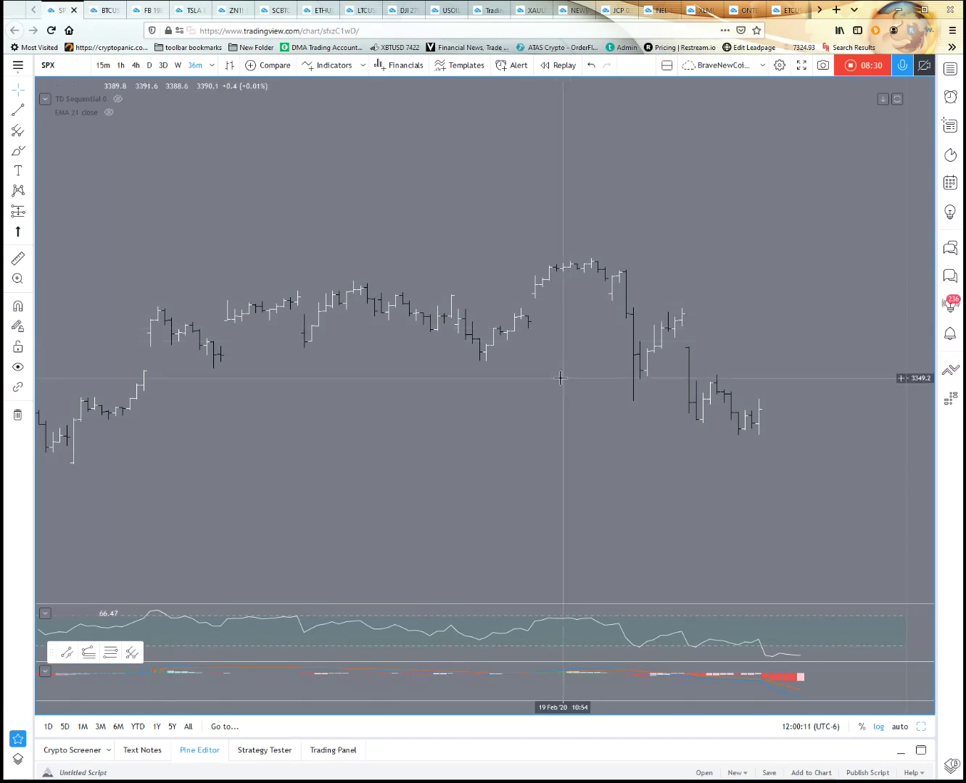
scroll(551, 366, right, 5)
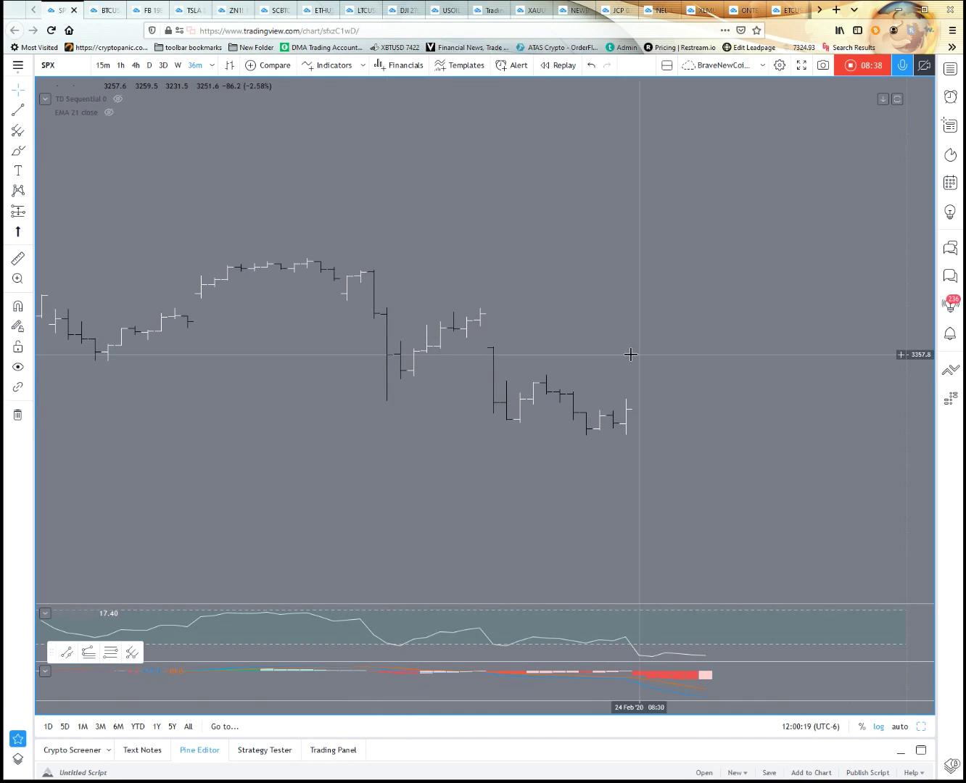
- Try Heikin Ashi candles, then switch the chart to the Area style
click(230, 66)
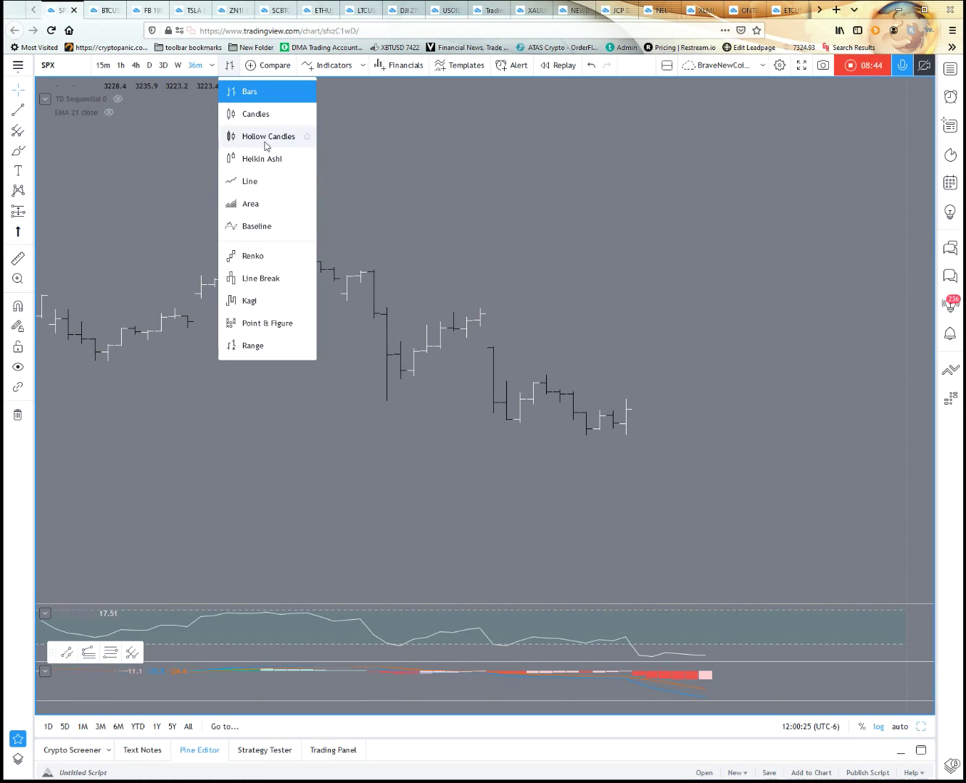
click(257, 163)
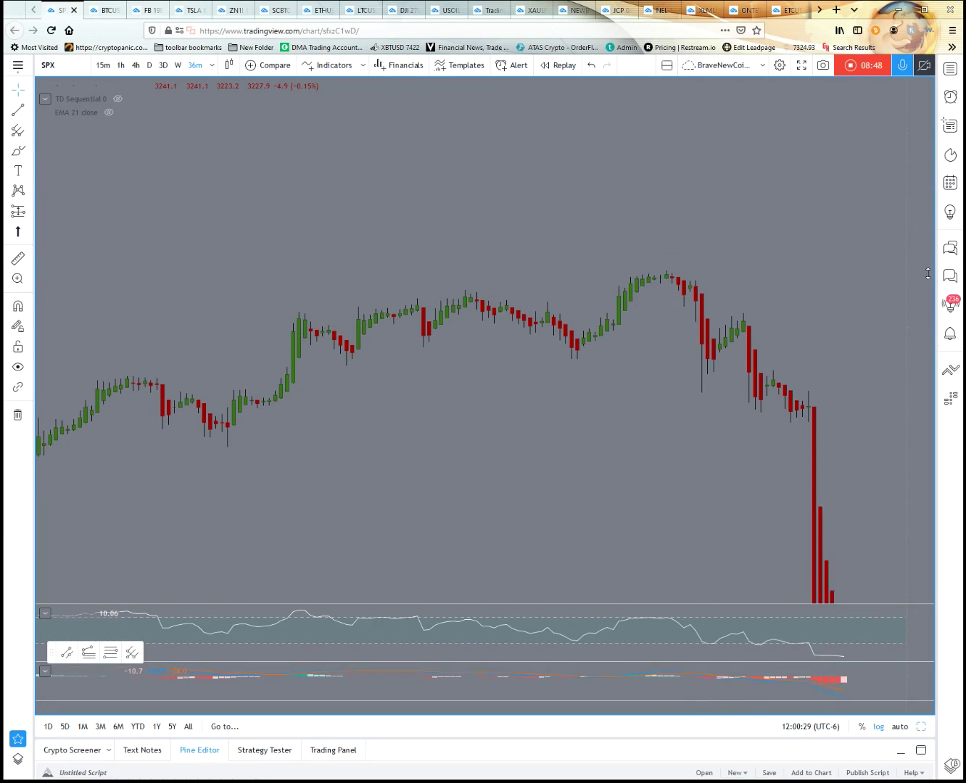
scroll(893, 452, down, 2)
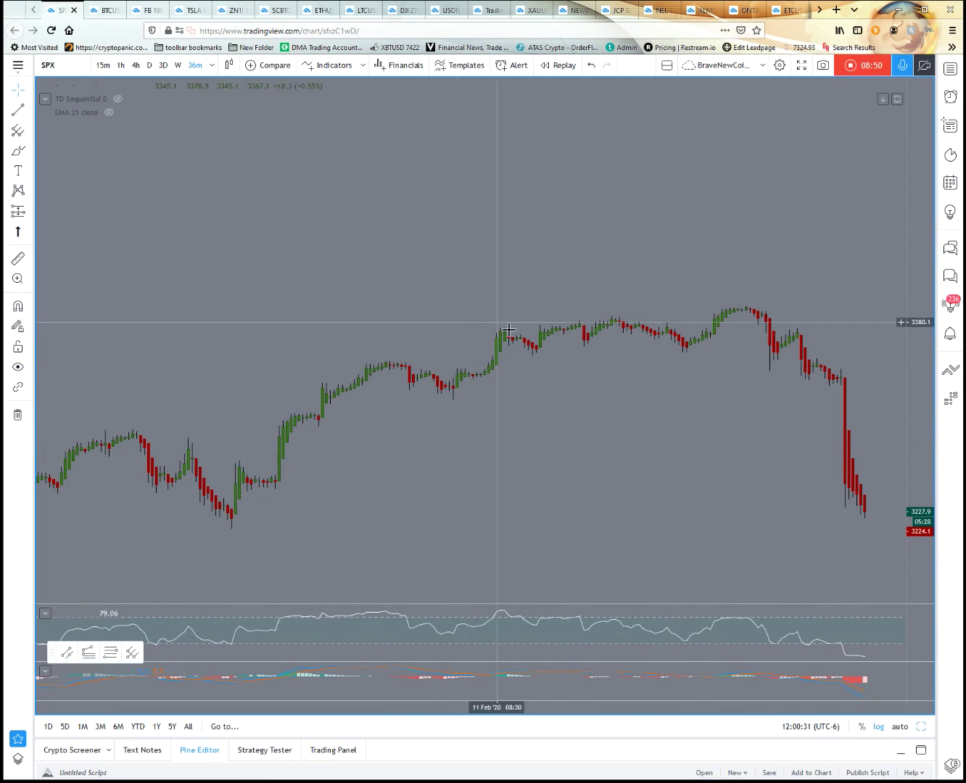
click(228, 65)
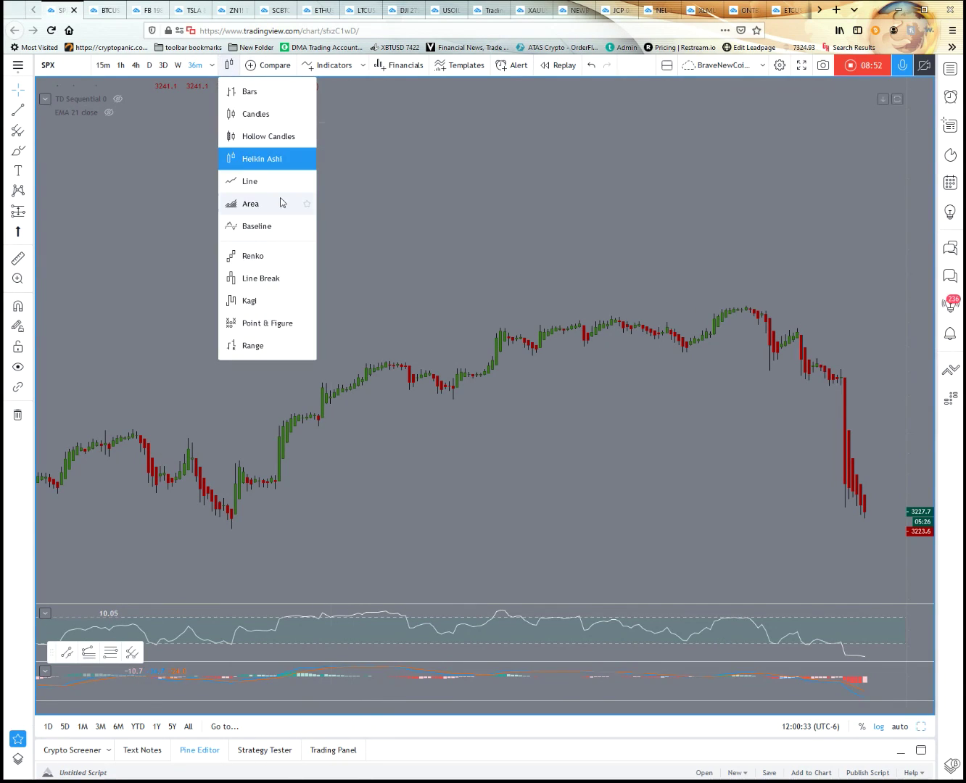
click(262, 208)
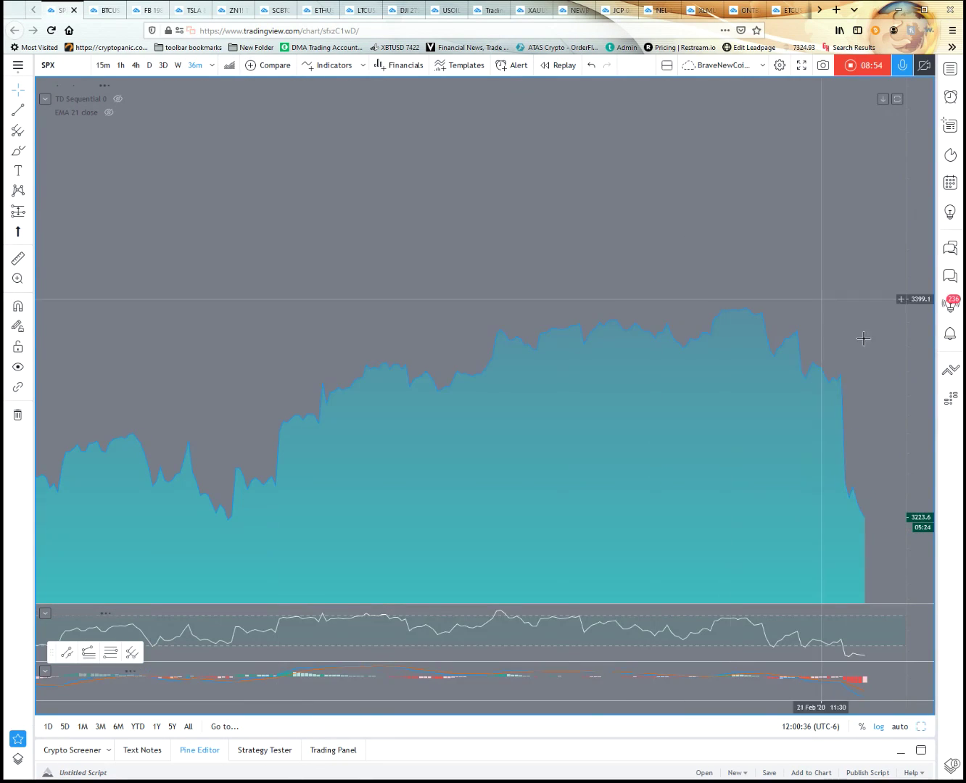
- Zoom out and compress the price scale to show more area-chart history
scroll(889, 259, up, 1)
scroll(876, 409, down, 2)
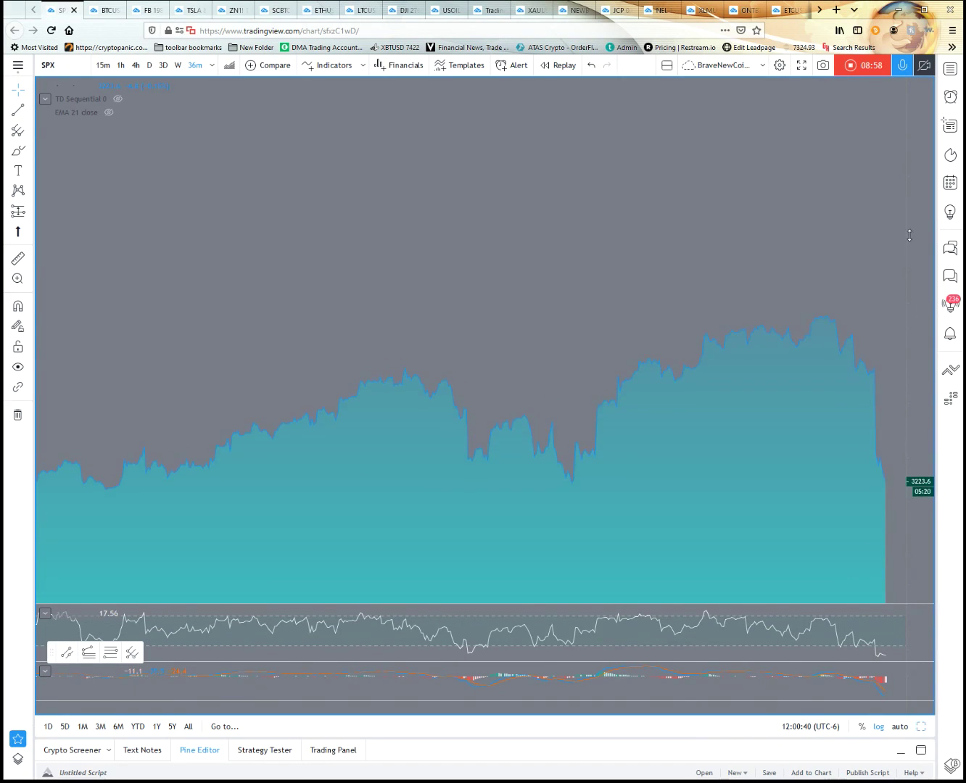
drag(749, 232, 748, 136)
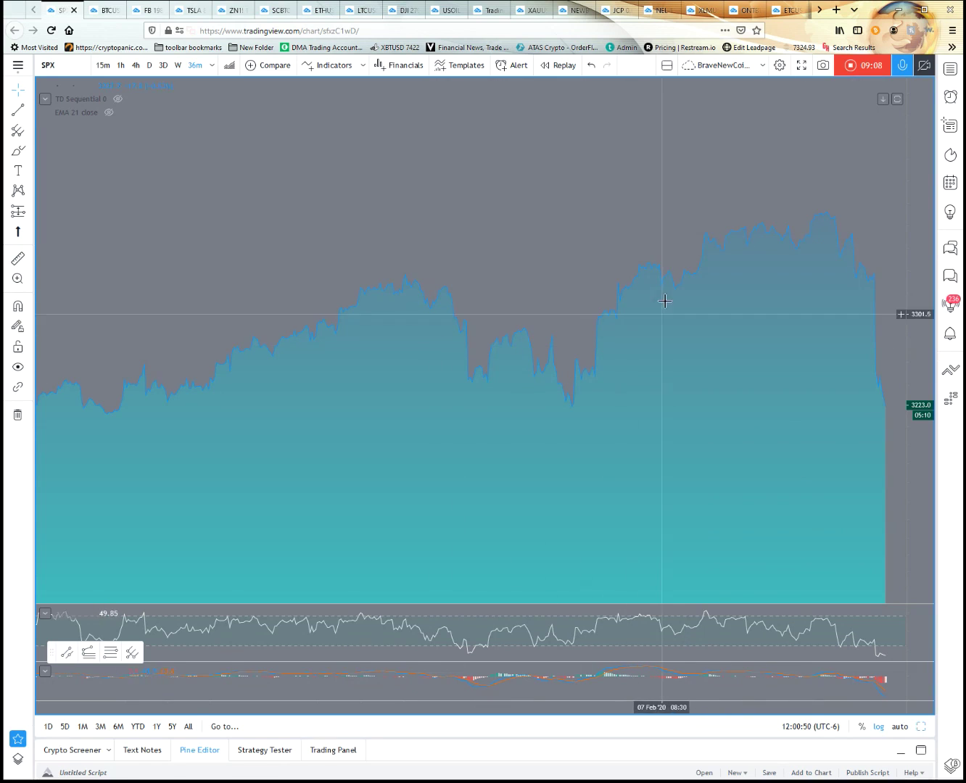
scroll(691, 387, down, 2)
scroll(690, 392, down, 2)
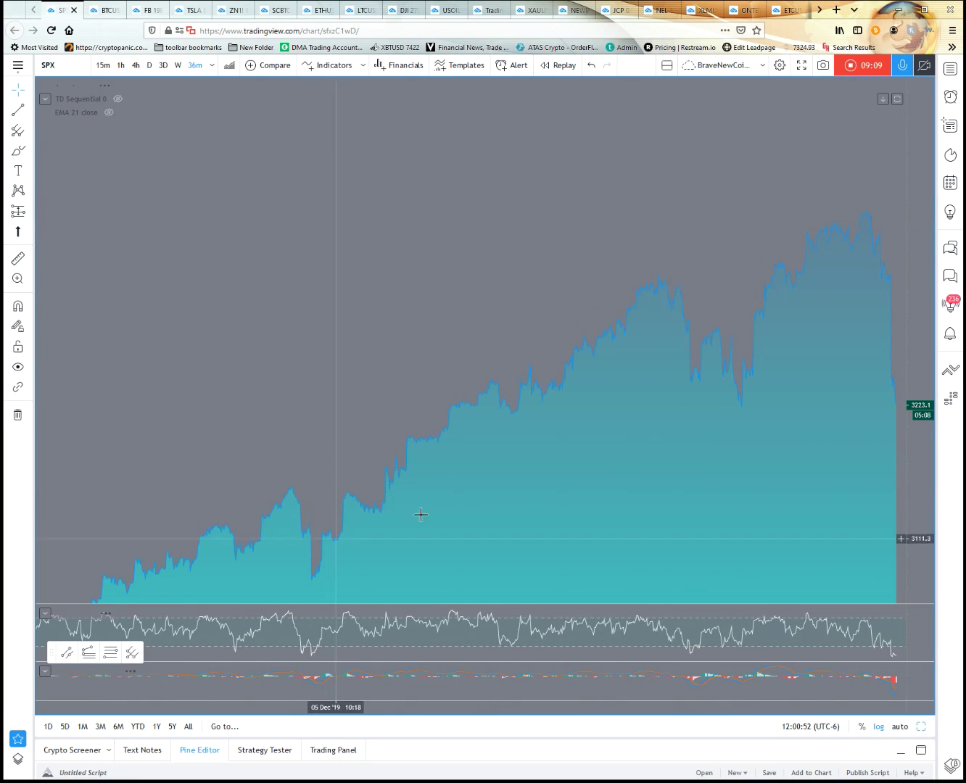
drag(909, 178, 912, 370)
scroll(639, 405, down, 2)
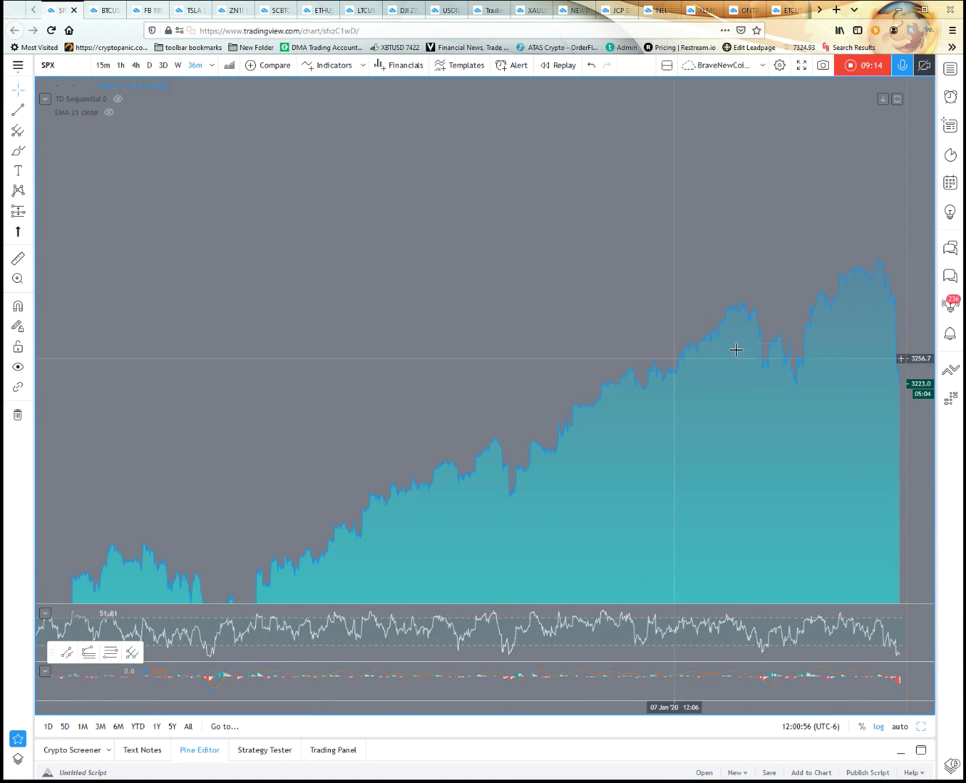
right_click(340, 145)
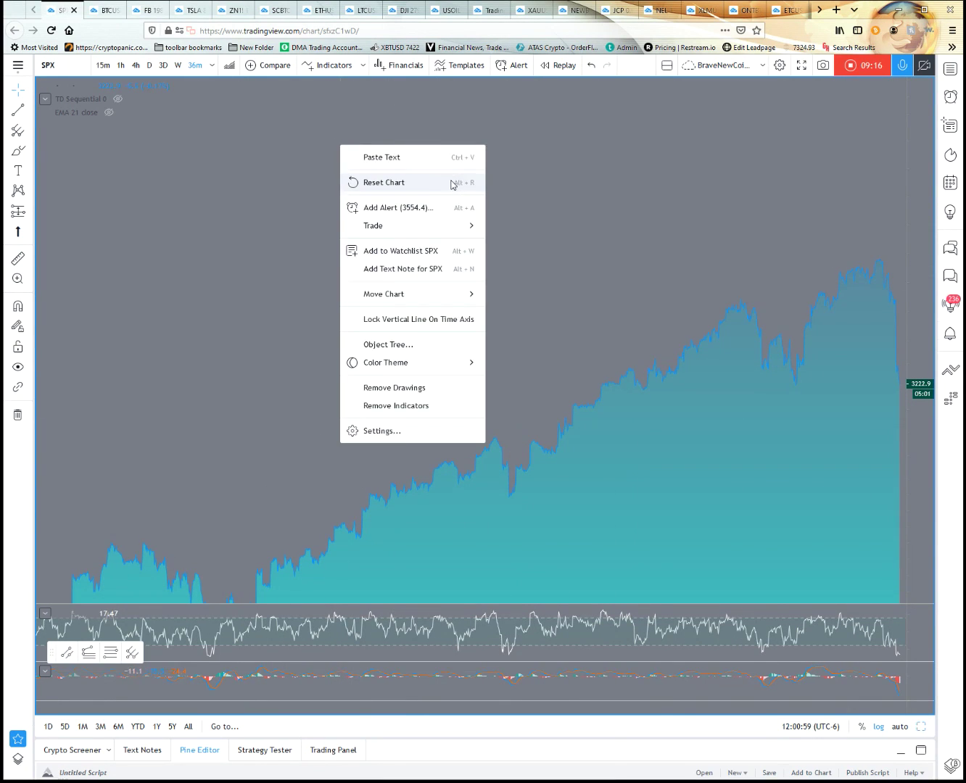
- Reset the chart to its default zoom and scaling, then pan slightly right
click(401, 185)
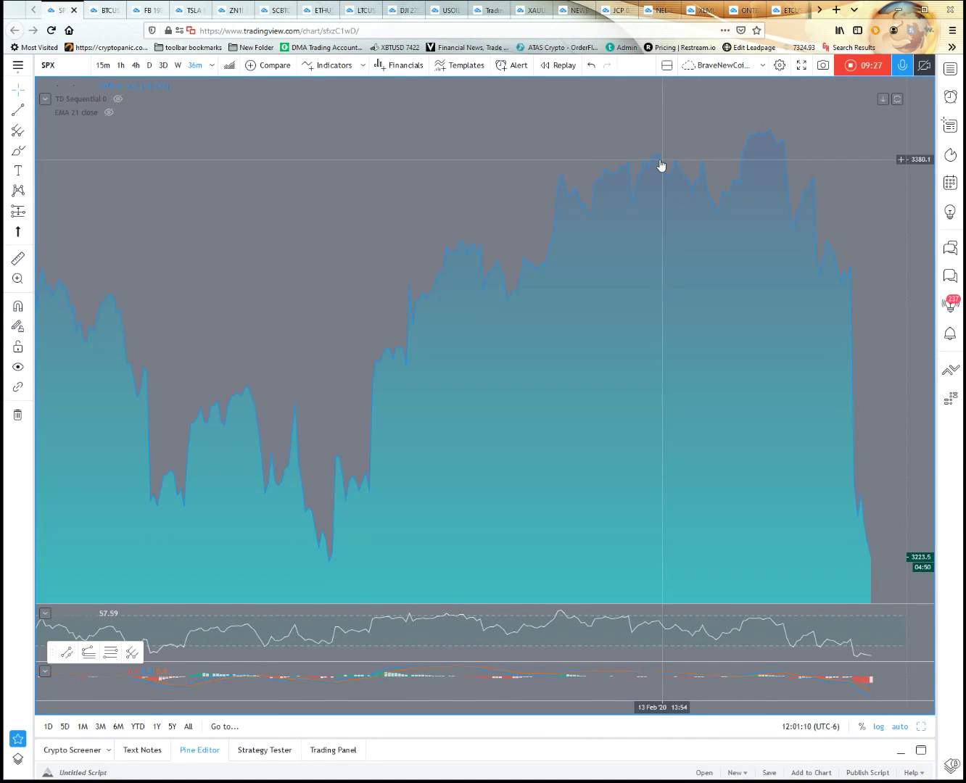
drag(551, 137, 570, 139)
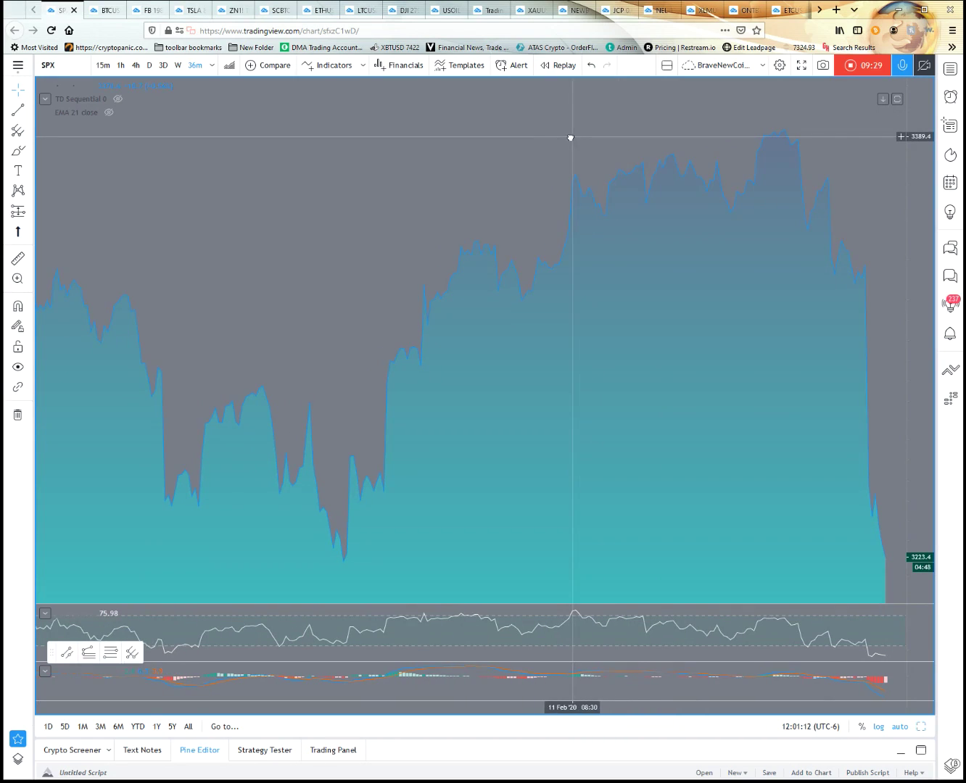